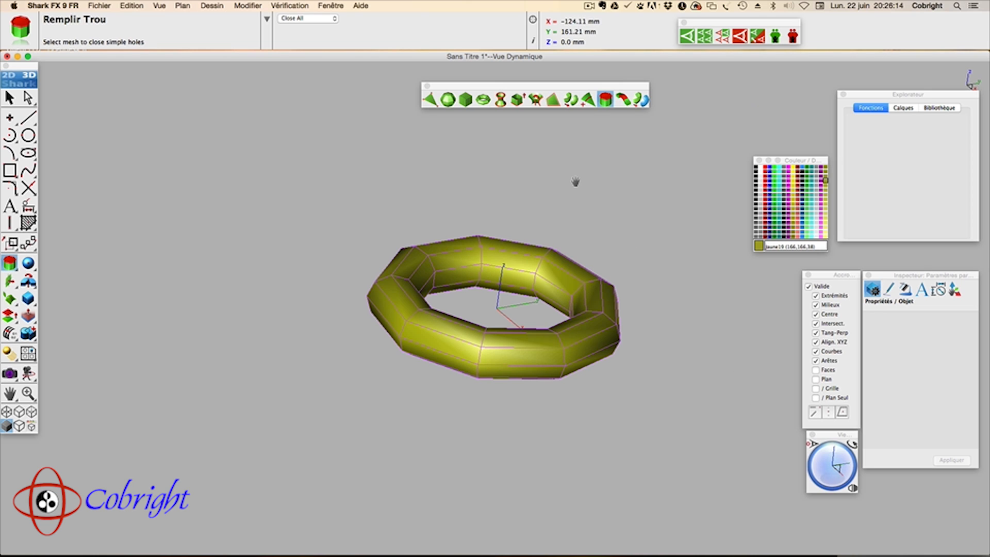
Step: Select two opposite facets on the upper side of the torus mesh and reset the handle's axes with custom positioning
middle_drag(576, 182, 555, 218)
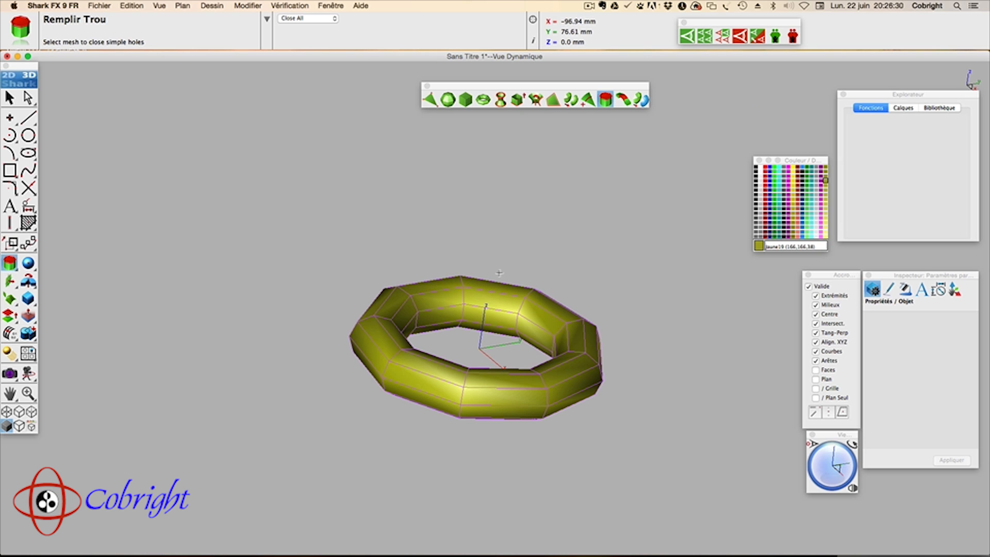
drag(822, 460, 822, 462)
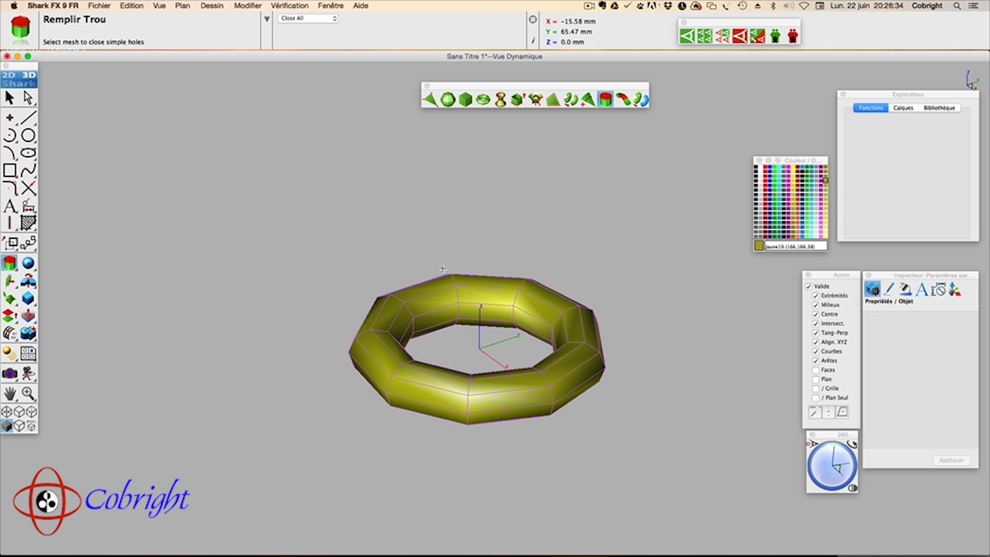
click(28, 98)
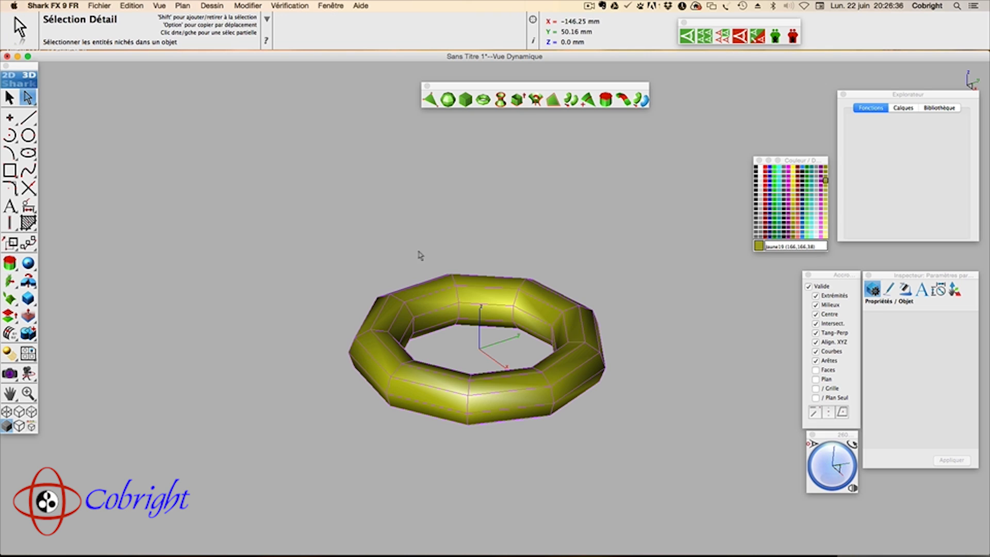
click(393, 313)
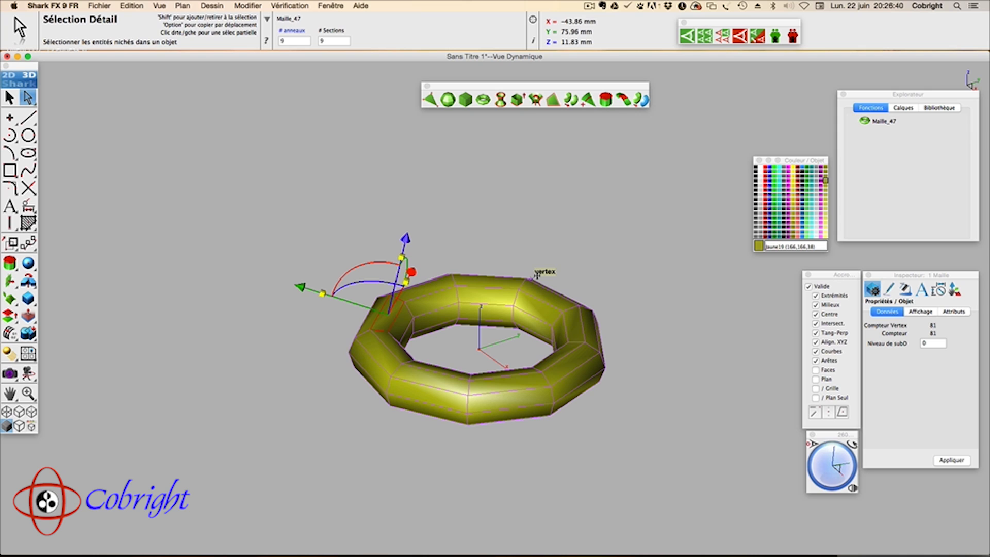
shift+click(572, 324)
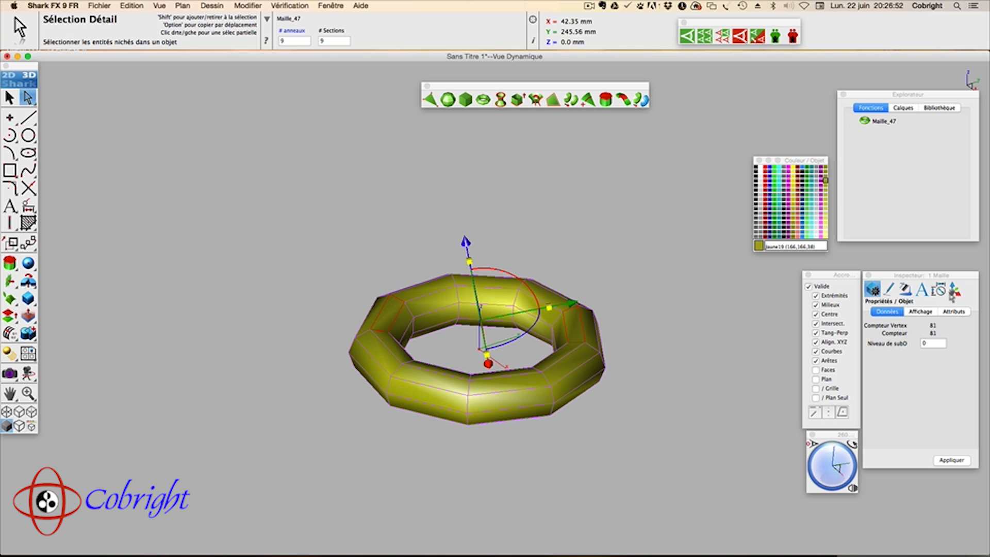
click(953, 292)
click(934, 326)
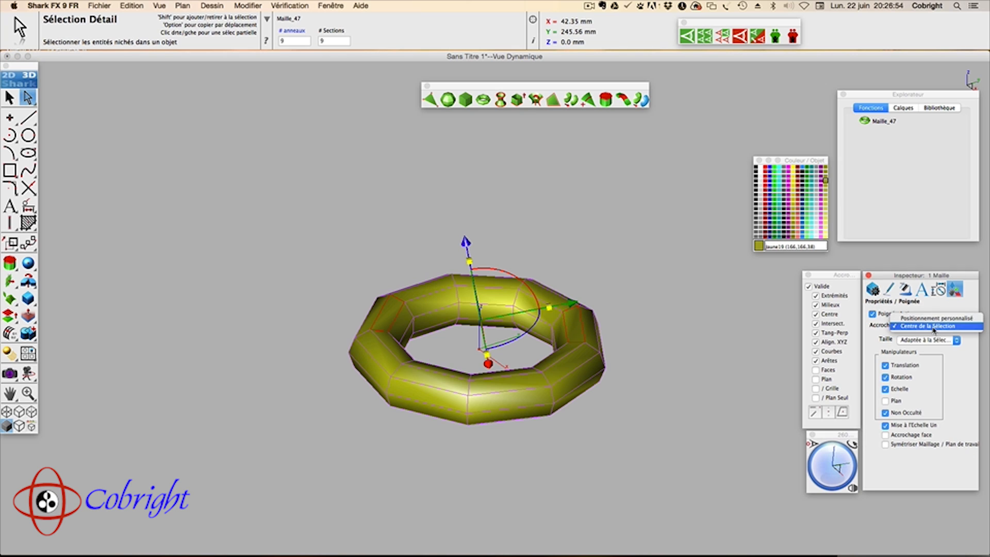
click(934, 318)
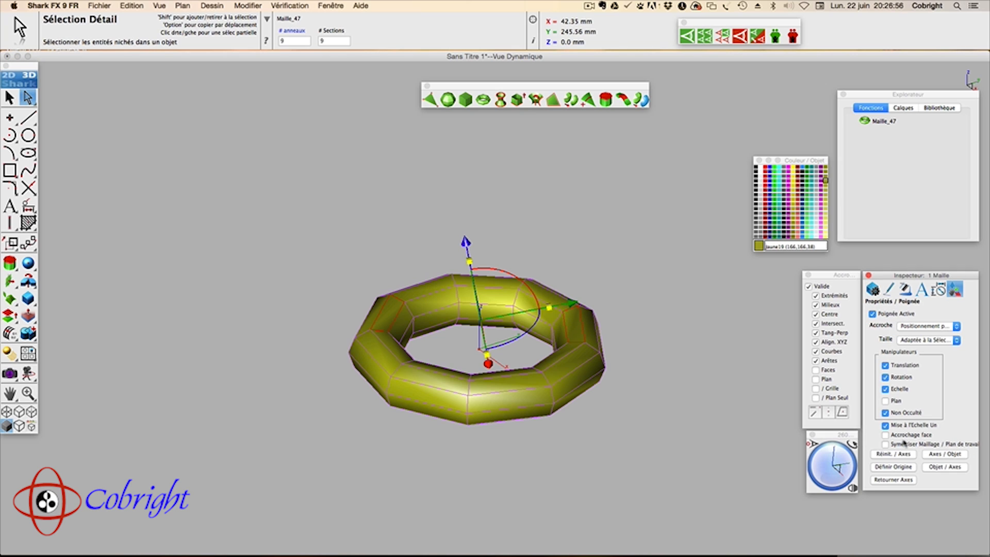
click(902, 454)
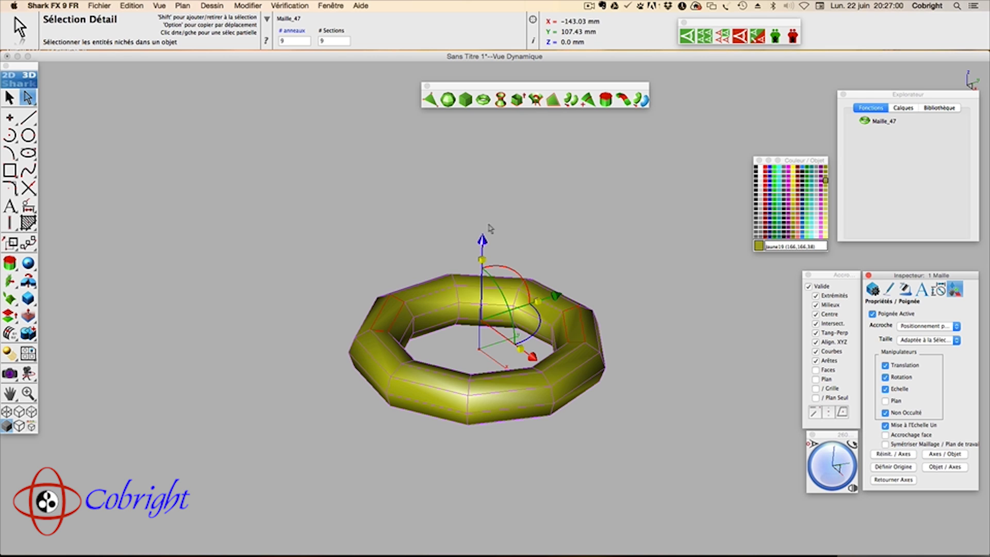
Step: Raise the two selected facets about 25 mm along Z and extrude them a further 55 mm upward
drag(483, 240, 482, 209)
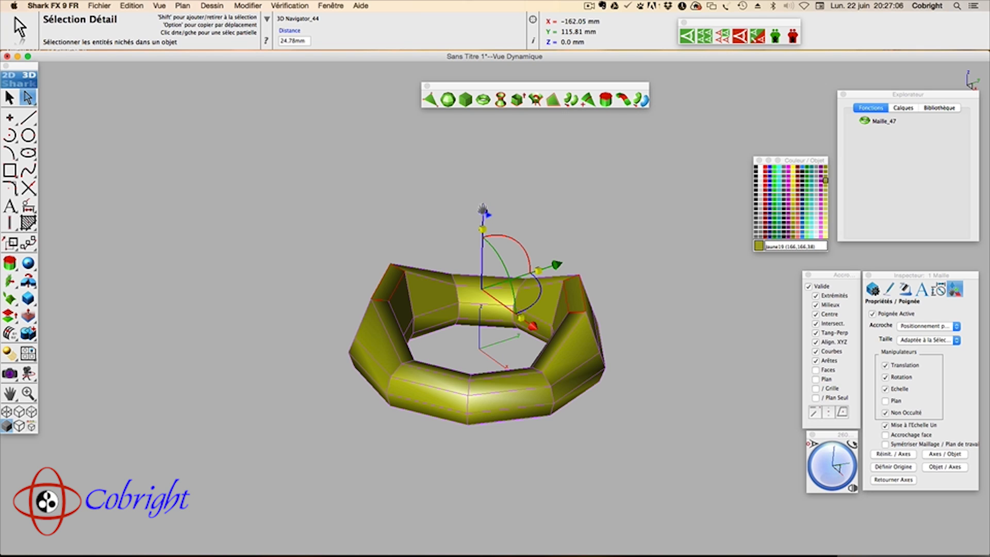
alt+drag(483, 208, 490, 142)
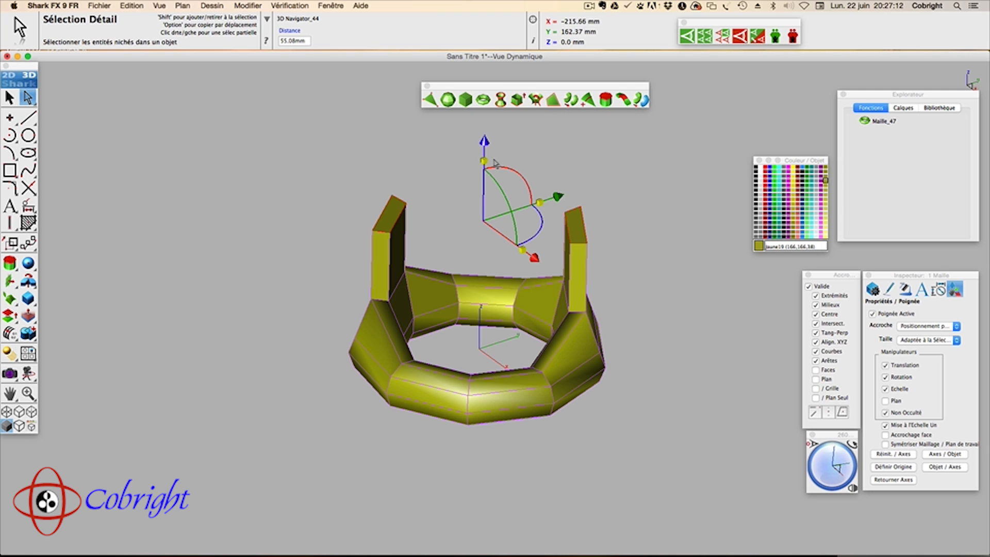
Step: Scale the two extruded end facets together by about 0.72 so the posts lean inward, and clear the selection
drag(485, 160, 487, 178)
mouse_move(835, 470)
mouse_down()
mouse_move(817, 472)
mouse_move(836, 464)
mouse_move(829, 480)
mouse_move(840, 479)
mouse_up()
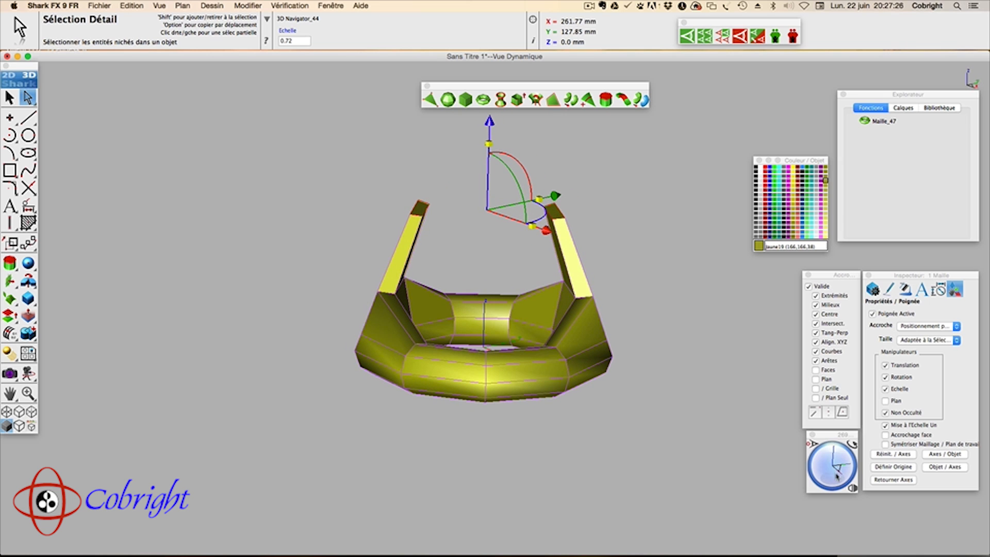
click(665, 258)
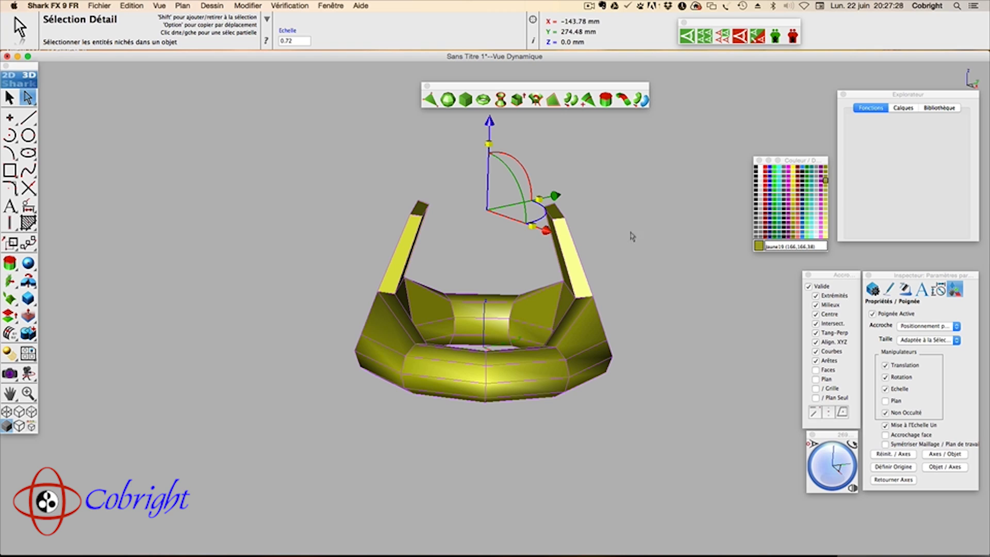
Step: Attach the handle to the selection centre and rotate the left post's end facet inward by 35 degrees
click(420, 210)
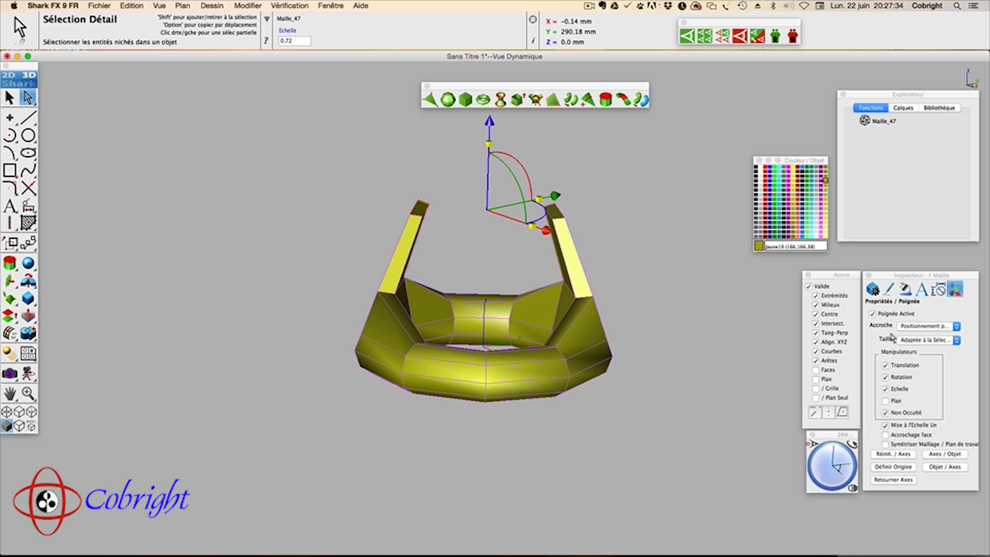
click(926, 327)
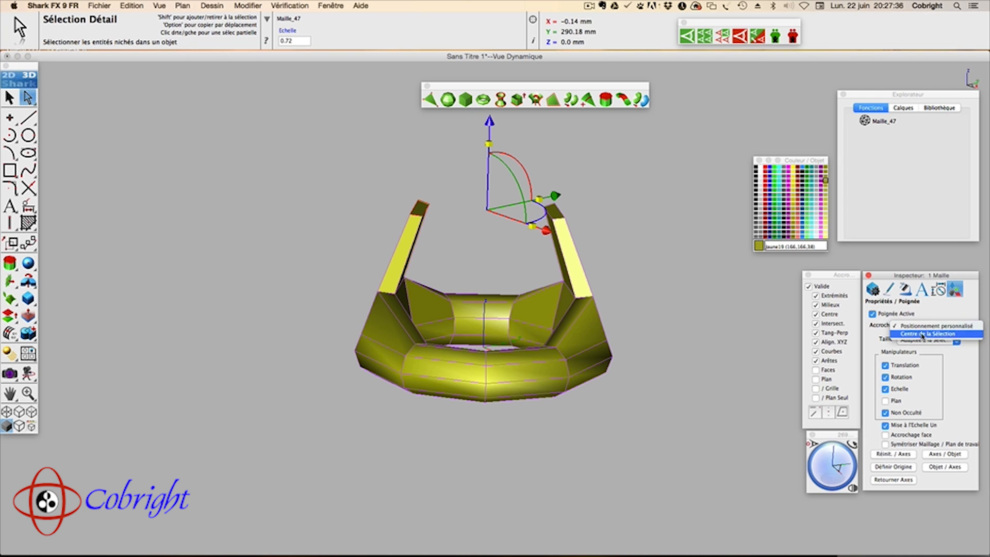
click(919, 337)
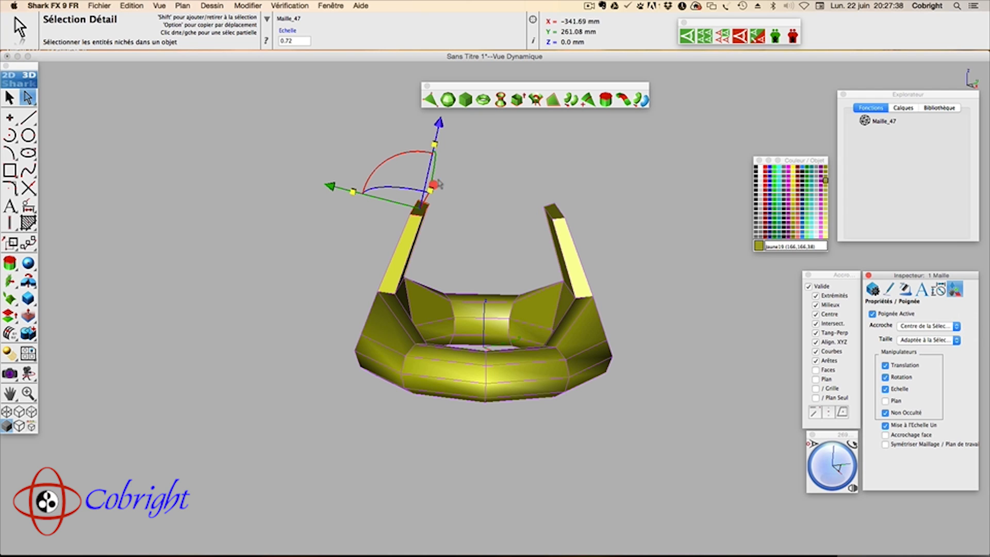
drag(379, 168, 408, 154)
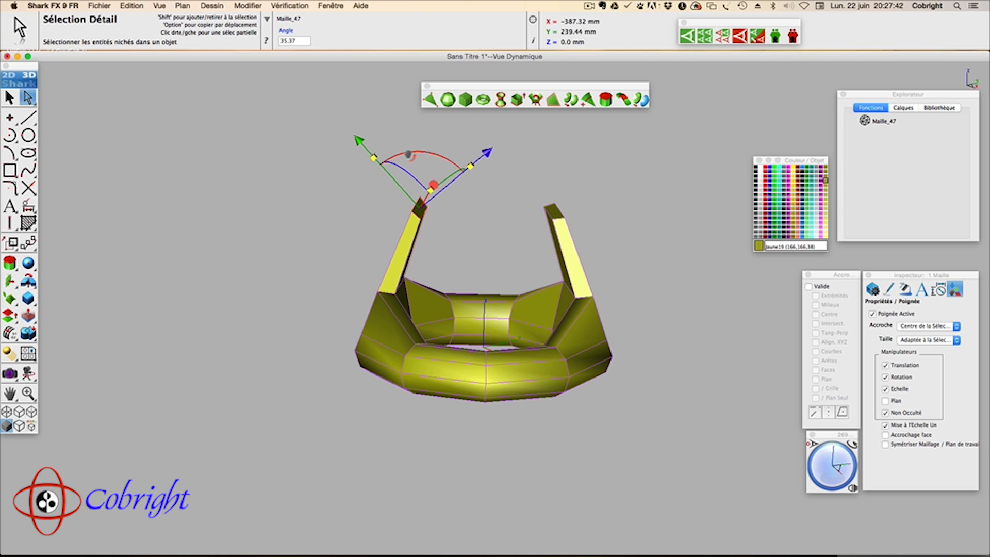
click(301, 41)
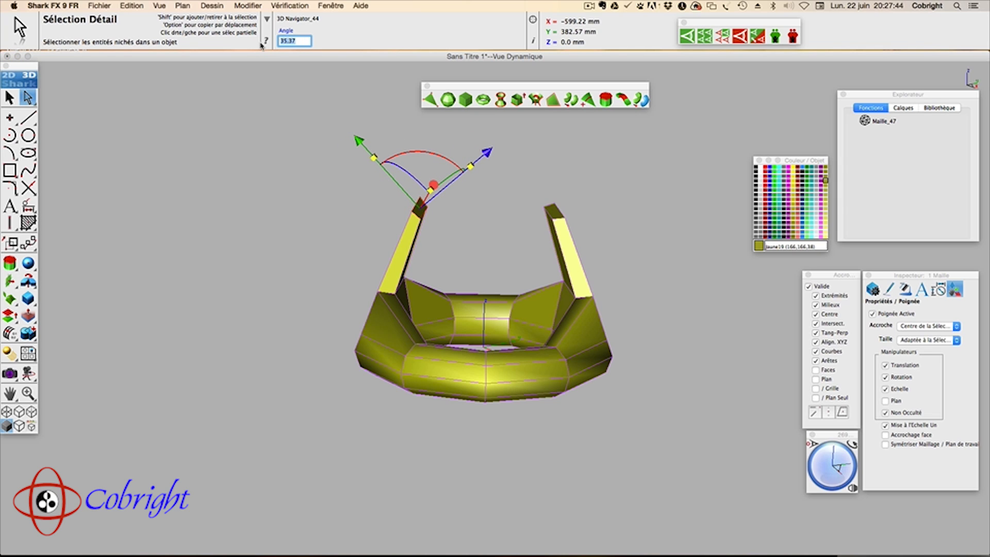
text(35)
key(Return)
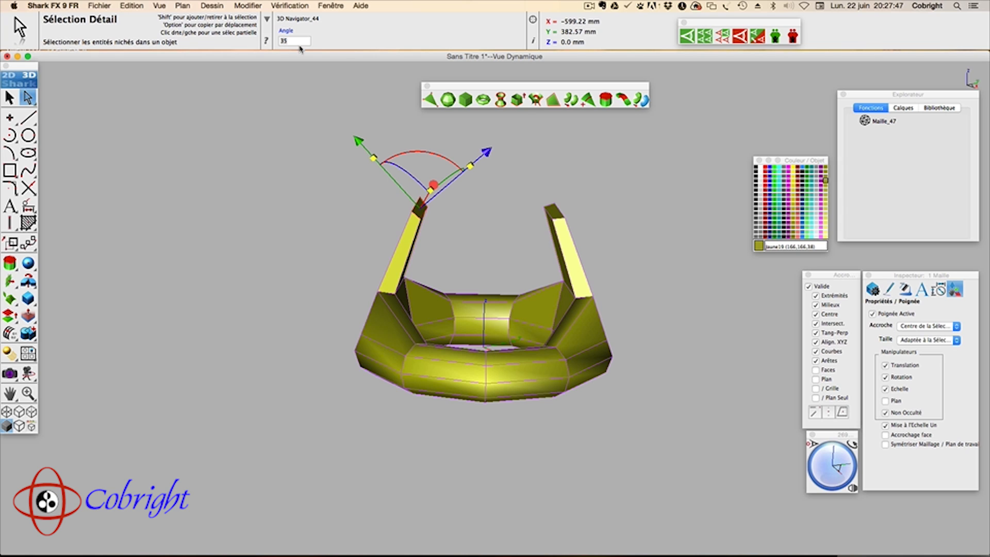
Step: Rotate the right post's end facet inward by 35 degrees and clear the selection
click(555, 165)
click(553, 209)
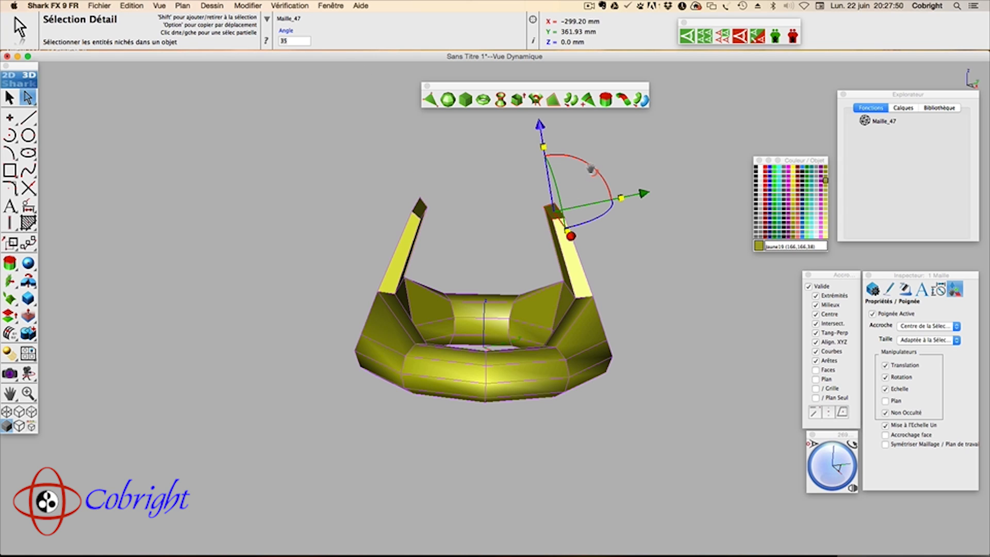
drag(585, 163, 572, 162)
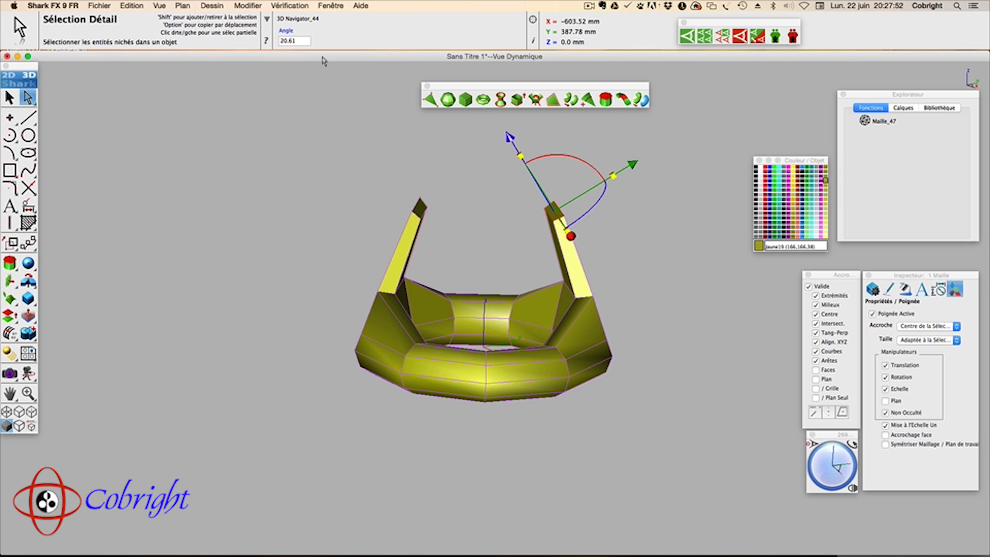
click(279, 41)
text(35)
key(Return)
key(Escape)
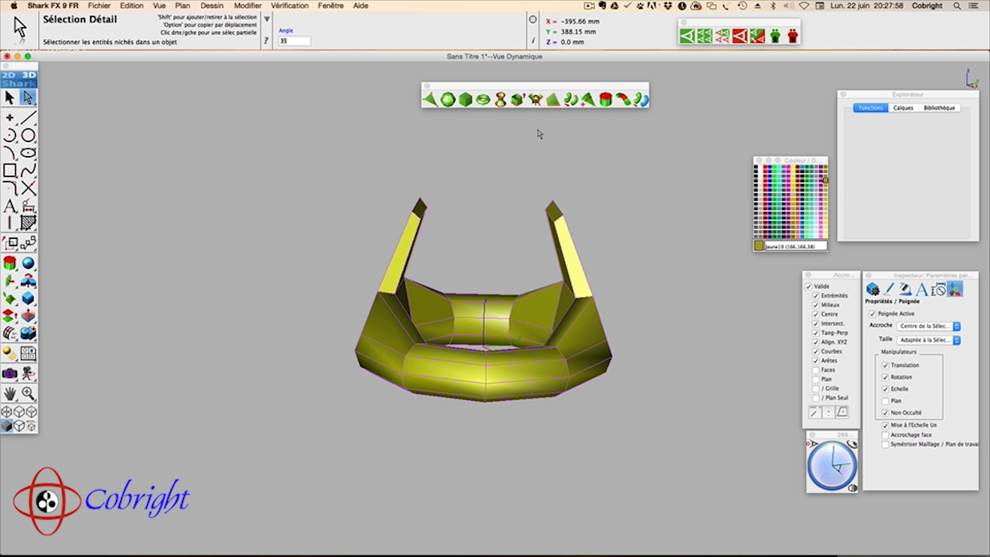
Step: Bridge the end facets of the two posts in Facet mode, starting from the left post
click(626, 99)
click(324, 20)
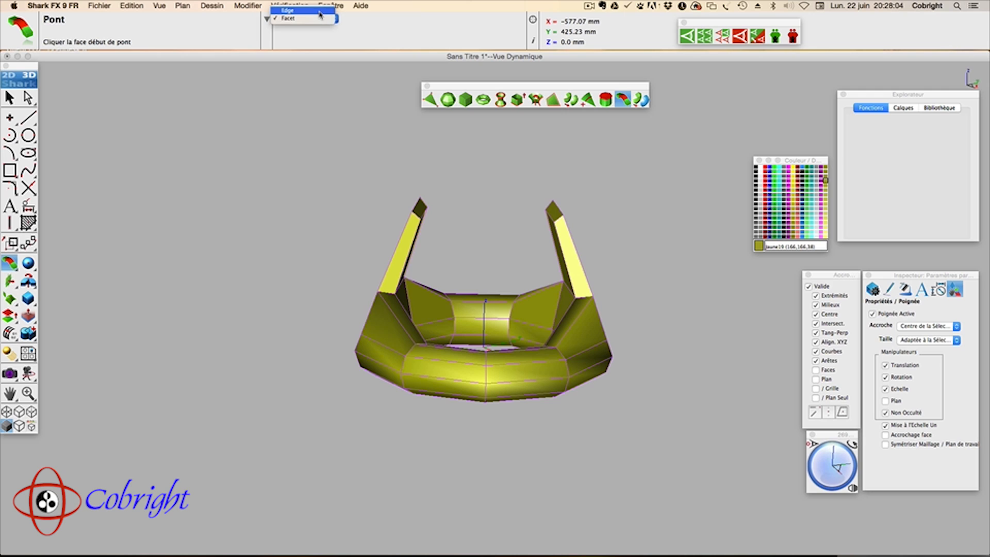
click(317, 19)
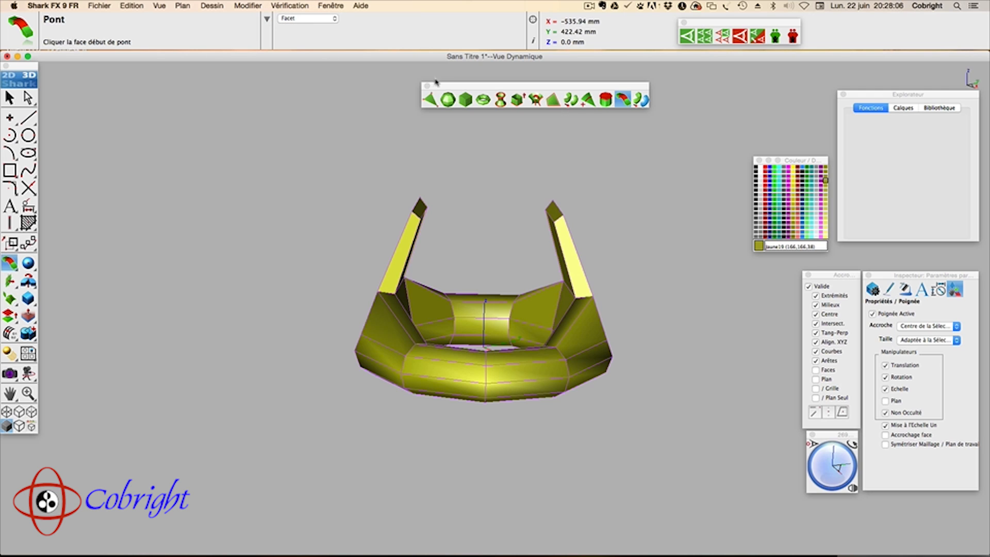
click(420, 211)
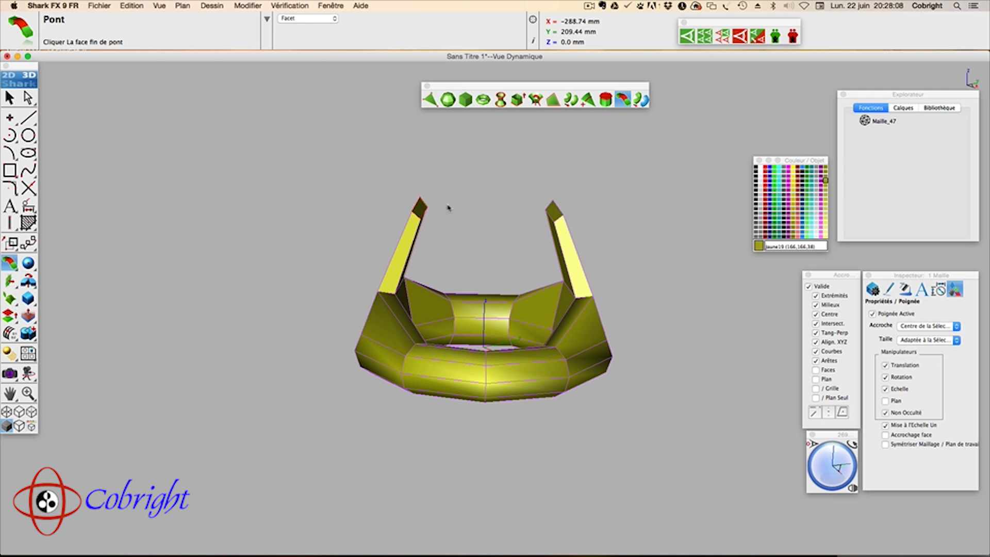
click(557, 215)
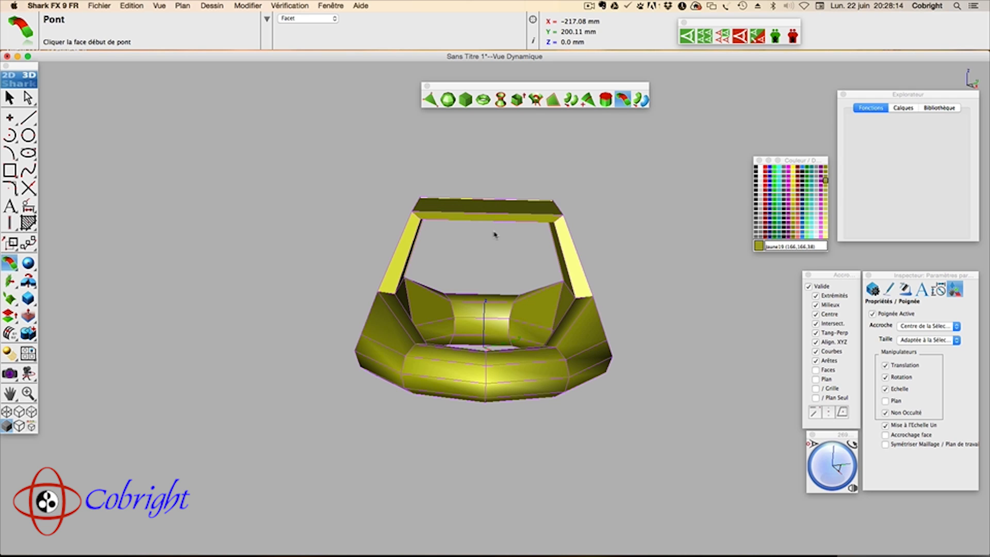
Step: Add an edge loop across the bridge at the midpoint of its front edge
click(588, 99)
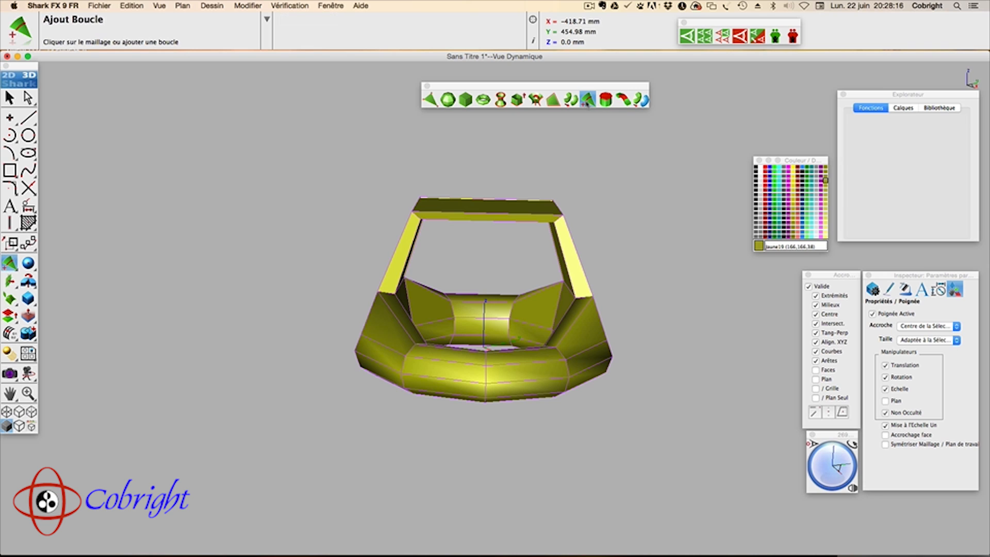
scroll(487, 217, down, 3)
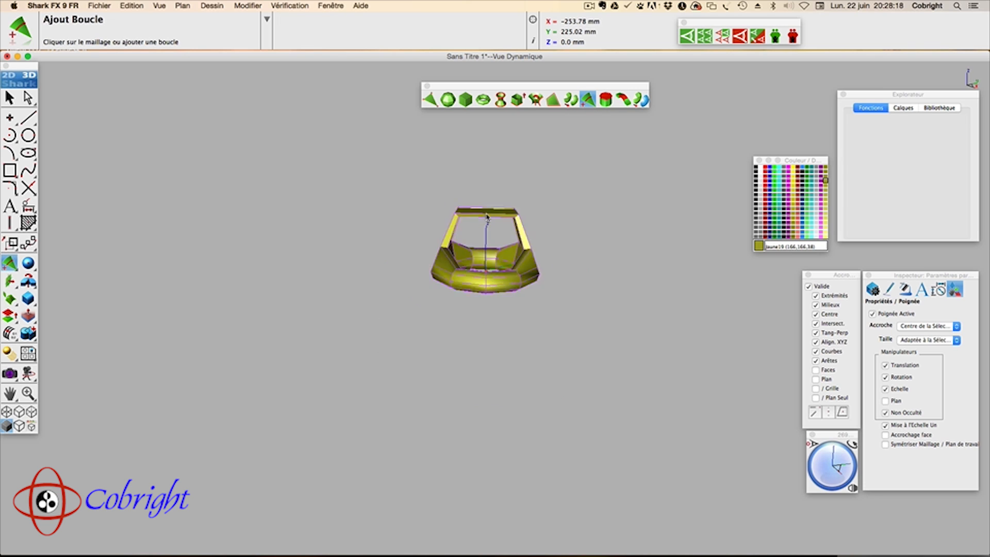
scroll(487, 216, up, 5)
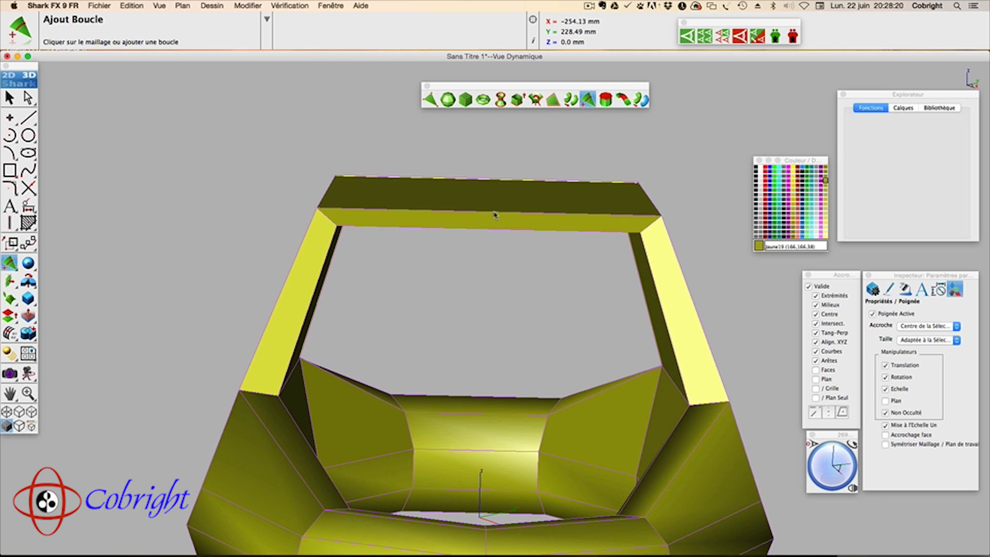
click(494, 214)
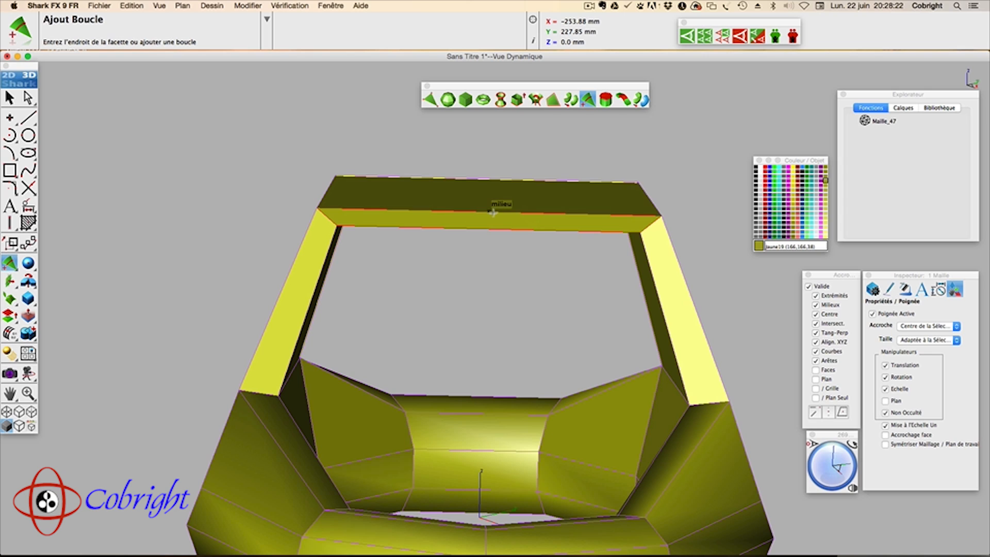
click(493, 212)
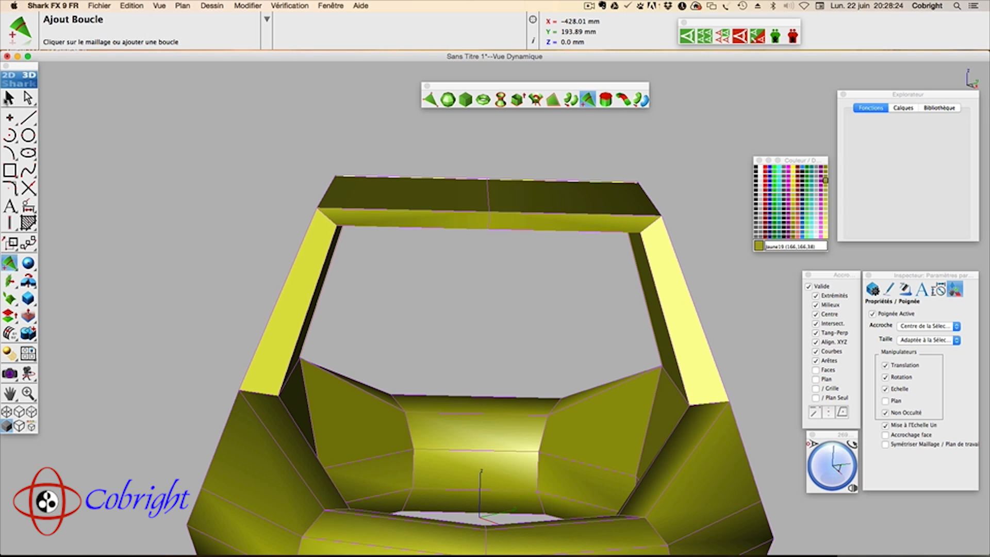
Step: Select the vertices of the bridge's middle loop and raise them about 14 mm along Z
click(9, 98)
drag(456, 143, 528, 264)
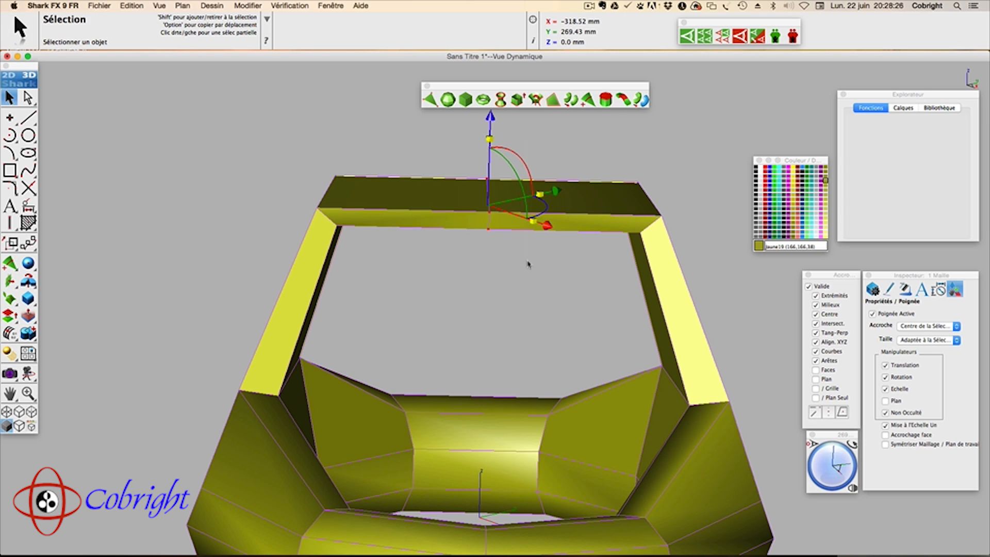
drag(491, 124, 489, 77)
scroll(482, 221, down, 10)
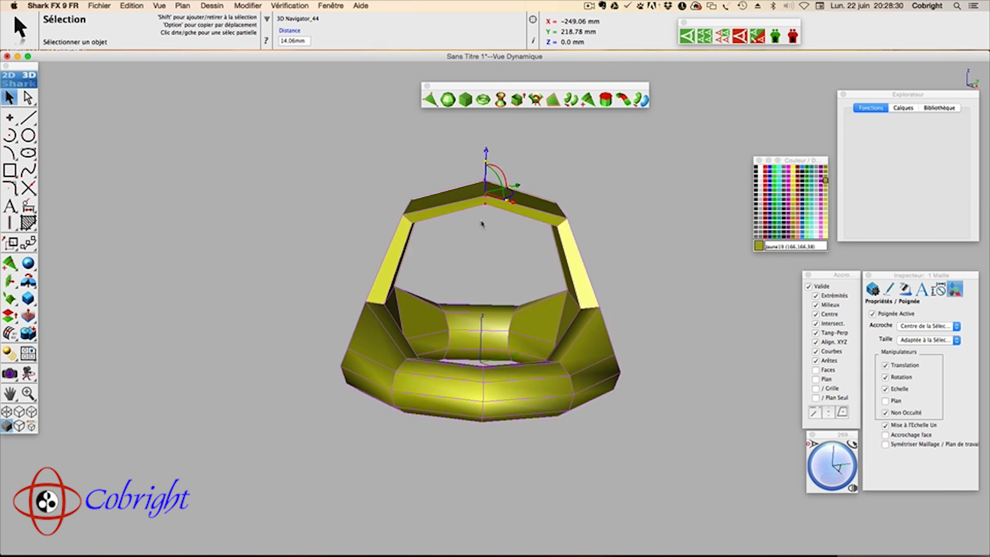
Step: Undo the stray handle move and raise the bridge's middle vertices a further 14.46 mm or so along Z
drag(483, 190, 484, 182)
key(super+z)
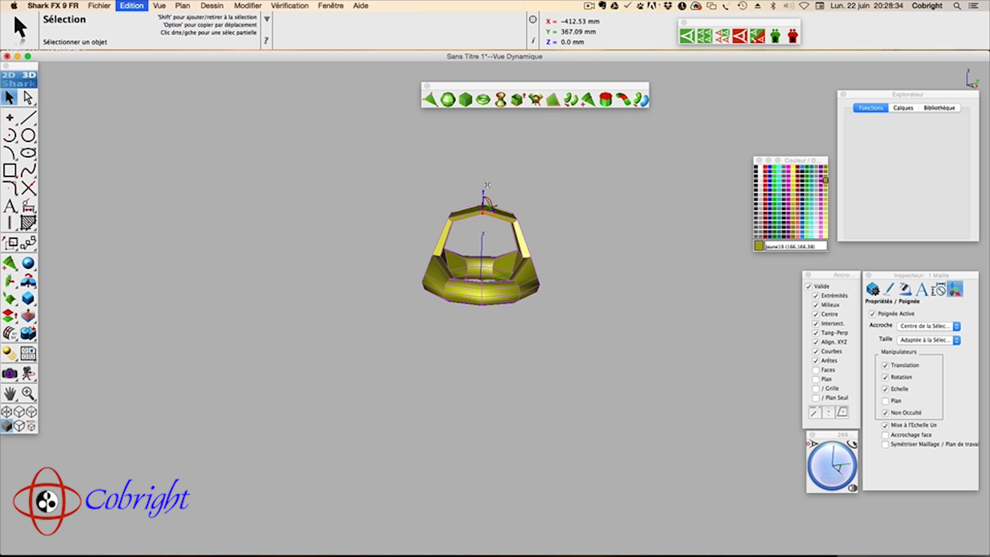
drag(486, 127, 486, 119)
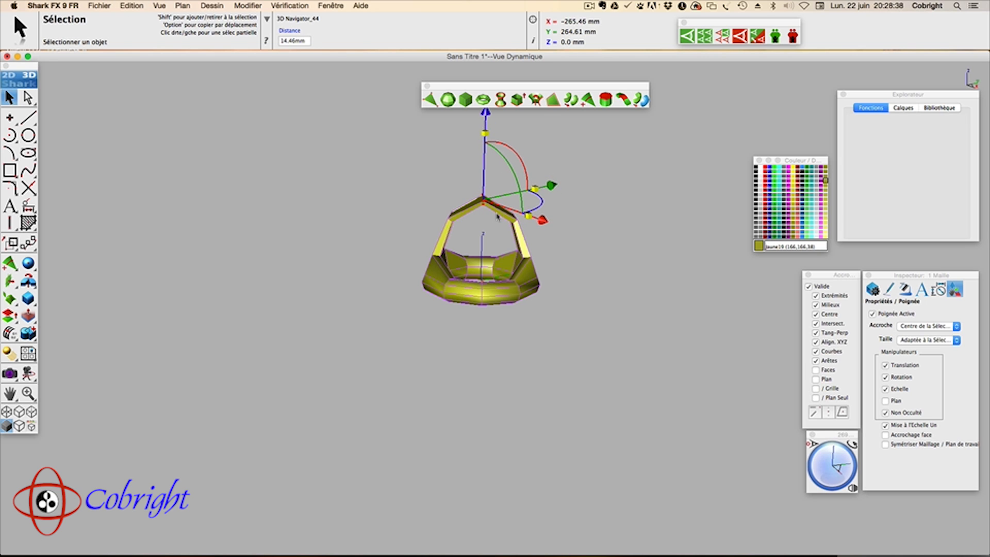
scroll(498, 214, up, 5)
scroll(497, 214, down, 2)
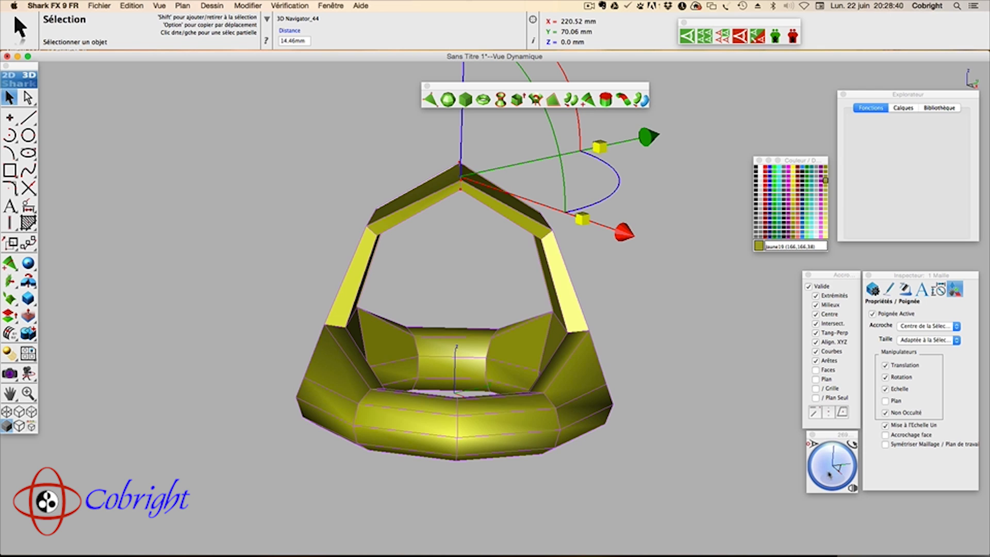
Step: Scale the bridge's selected middle vertices uniformly by about 1.31
drag(829, 477, 811, 474)
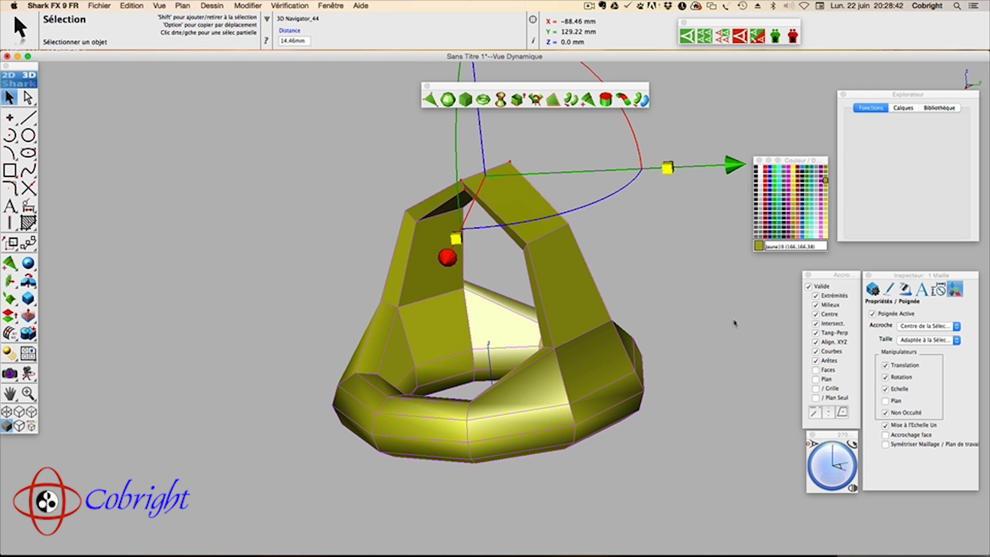
drag(670, 169, 728, 165)
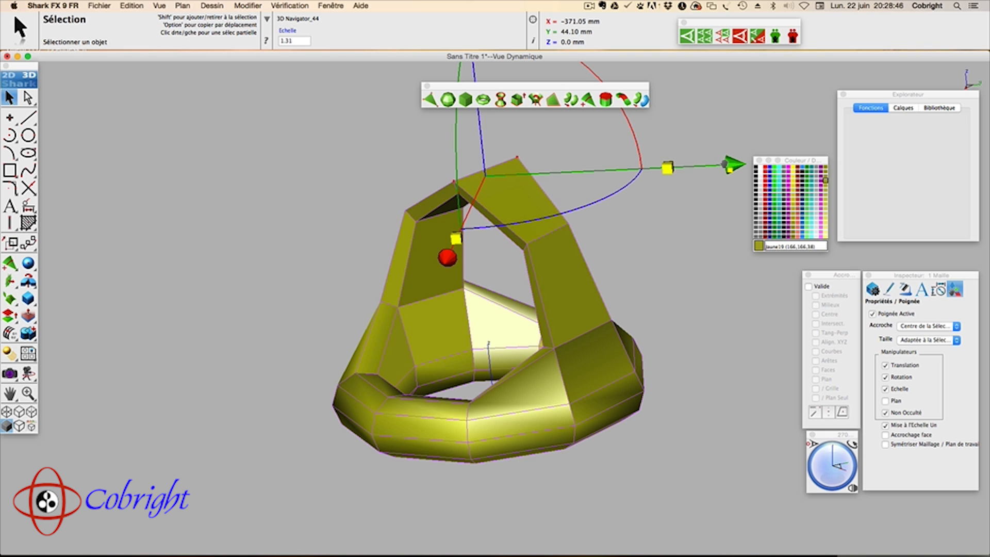
scroll(679, 319, up, 3)
scroll(677, 320, down, 3)
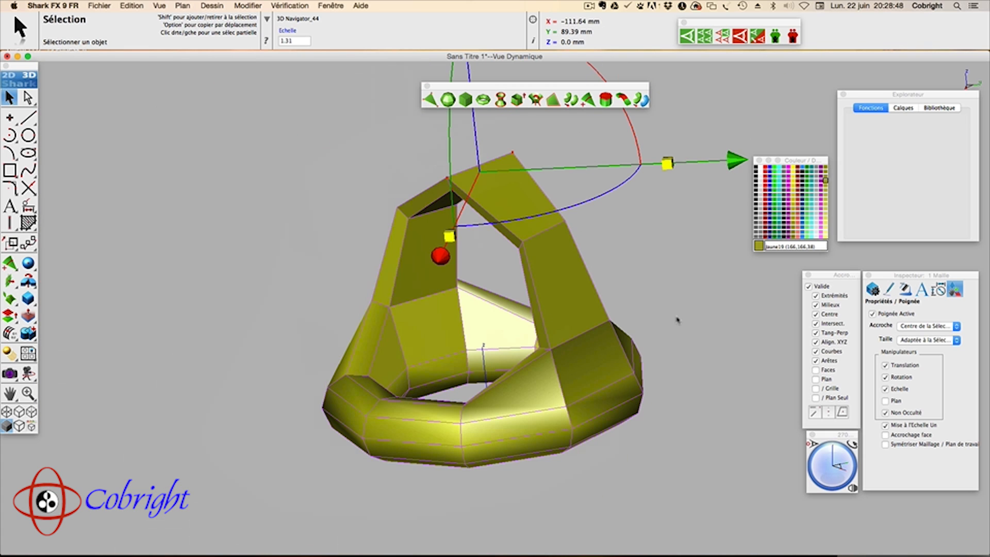
Step: Turn off uniform scaling and stretch the bridge's middle vertices along Z by factors of about 1.20, 1.21 and 1.15
middle_drag(695, 290, 620, 403)
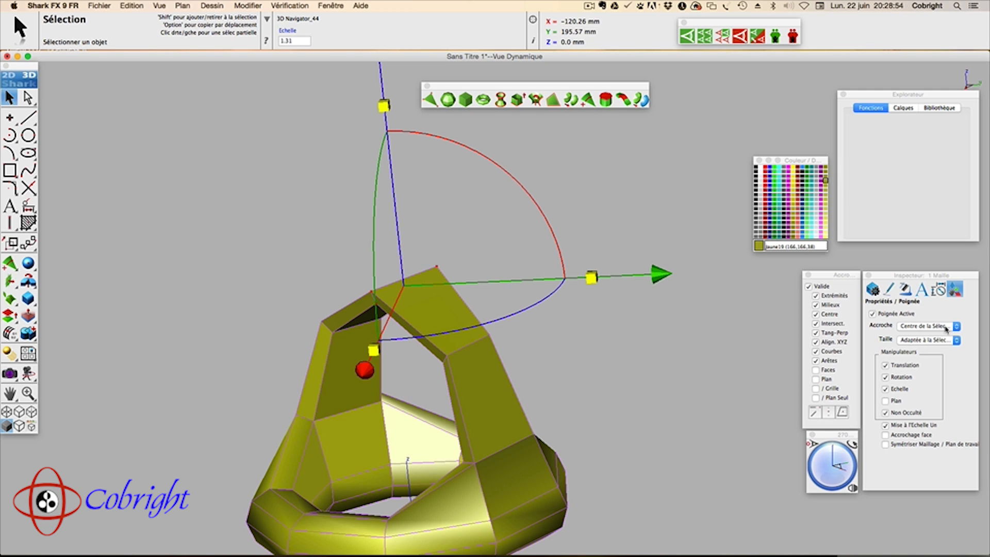
click(886, 426)
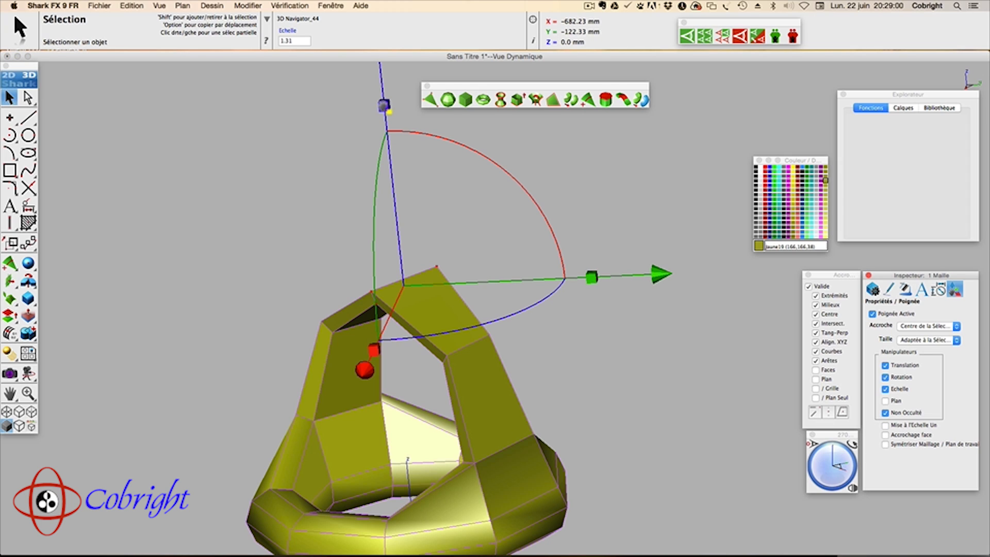
click(384, 105)
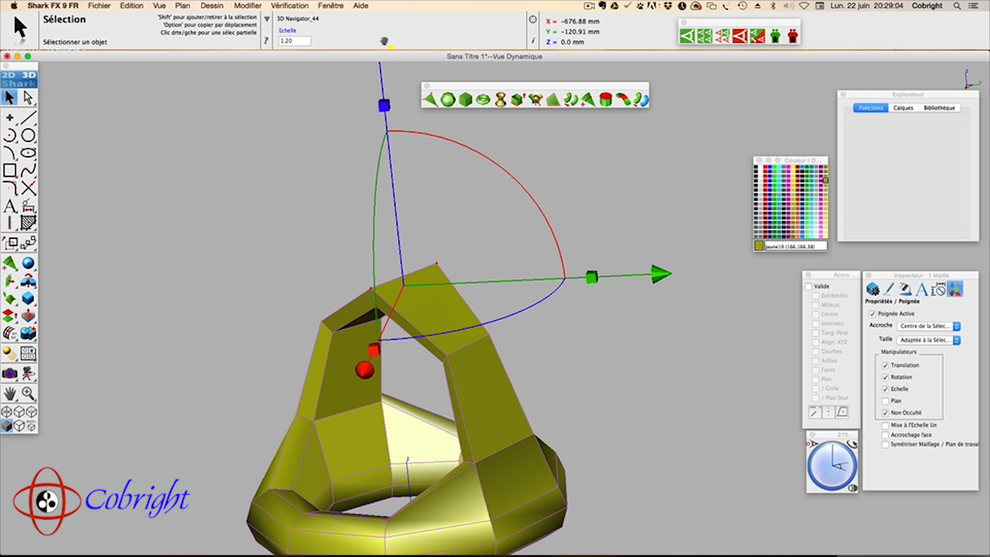
drag(384, 105, 382, 71)
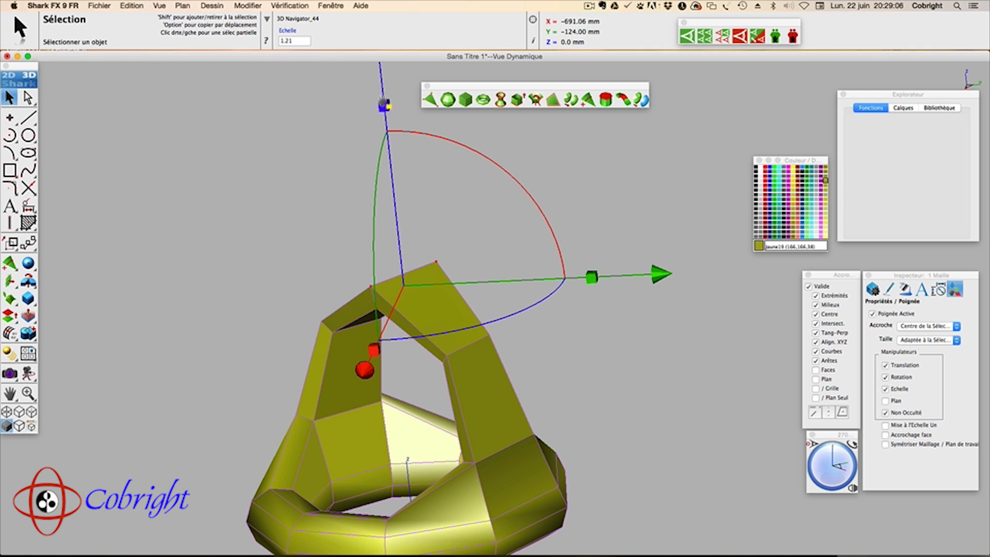
drag(383, 104, 381, 79)
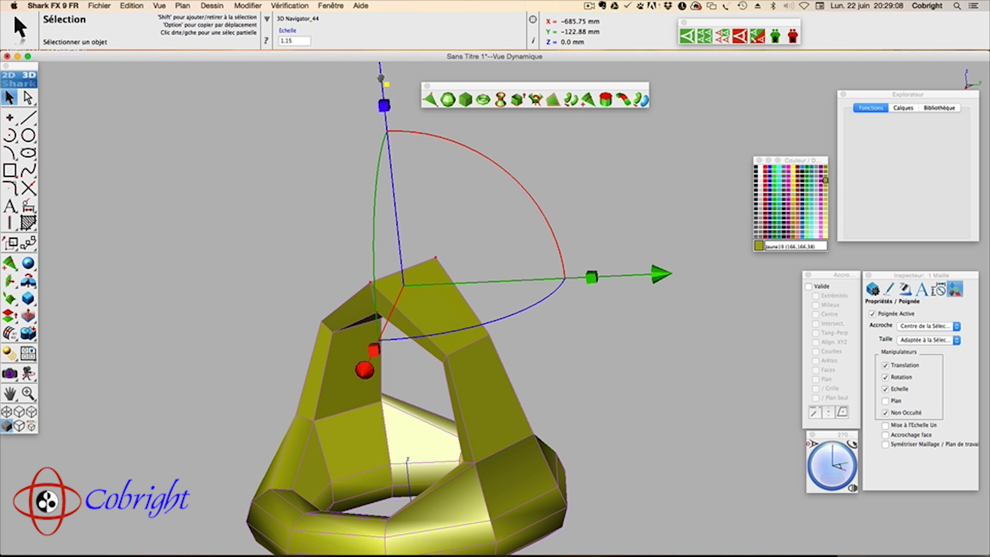
Step: Smooth the whole mesh with repeated Catmull-Clark subdivisions until its facets blend into a rounded surface
drag(829, 477, 844, 476)
middle_drag(575, 438, 602, 378)
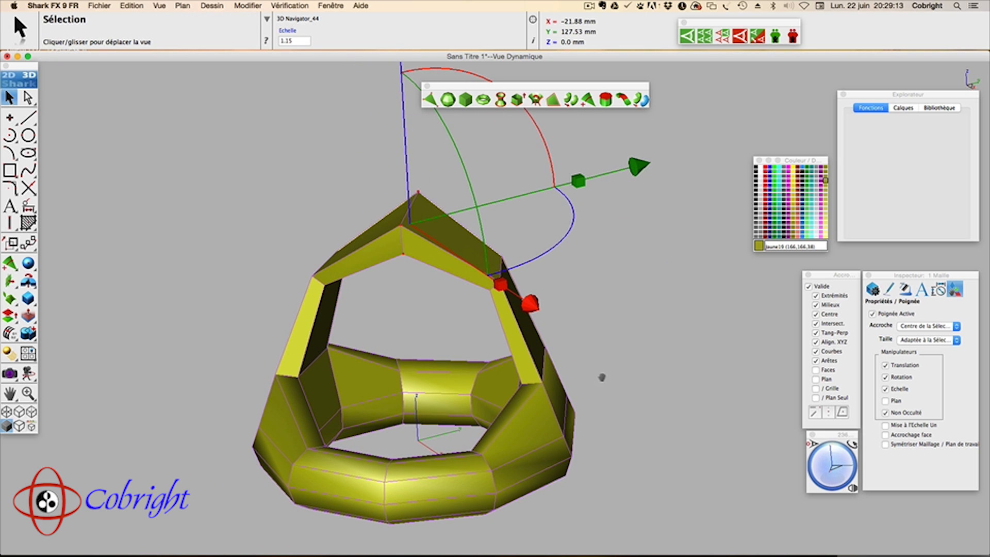
click(570, 99)
click(474, 264)
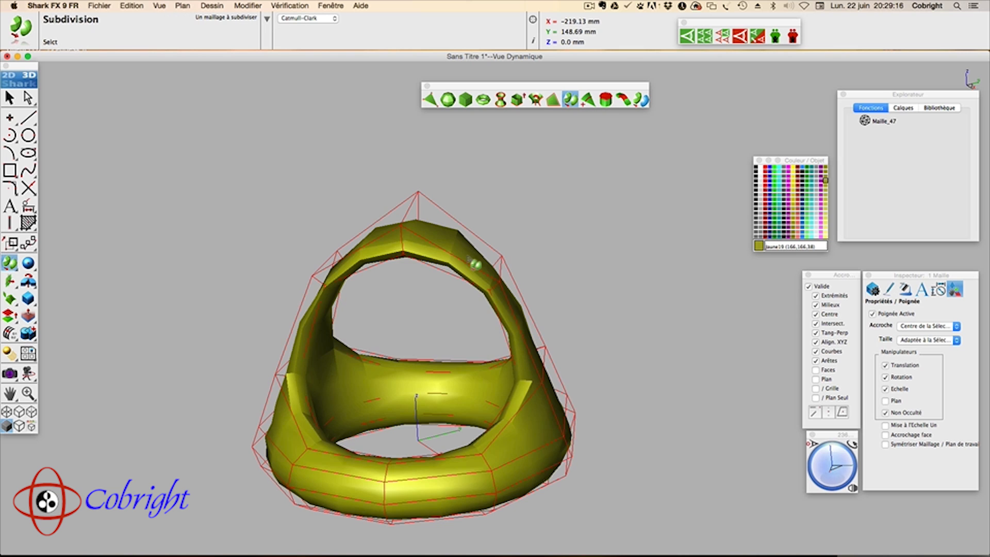
click(467, 260)
click(466, 259)
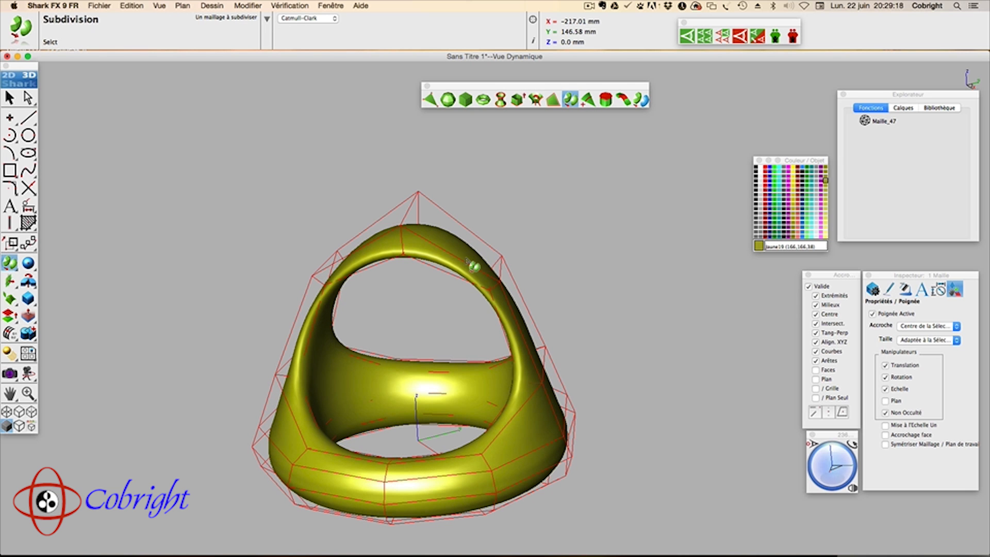
drag(811, 475, 836, 467)
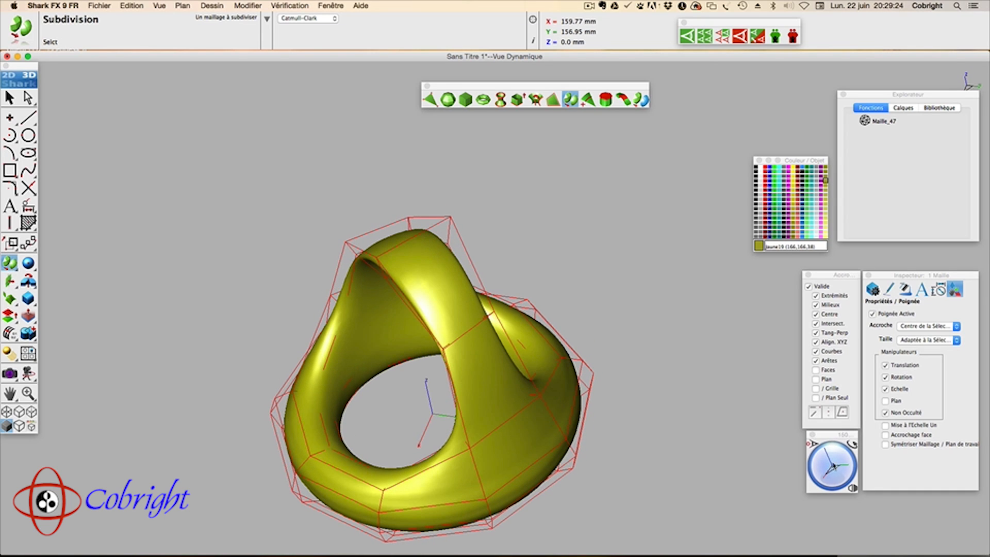
Step: Pull the bridge's rear peak vertex about -42.39 mm along X and its front middle vertex about 81.58 mm along X
click(9, 98)
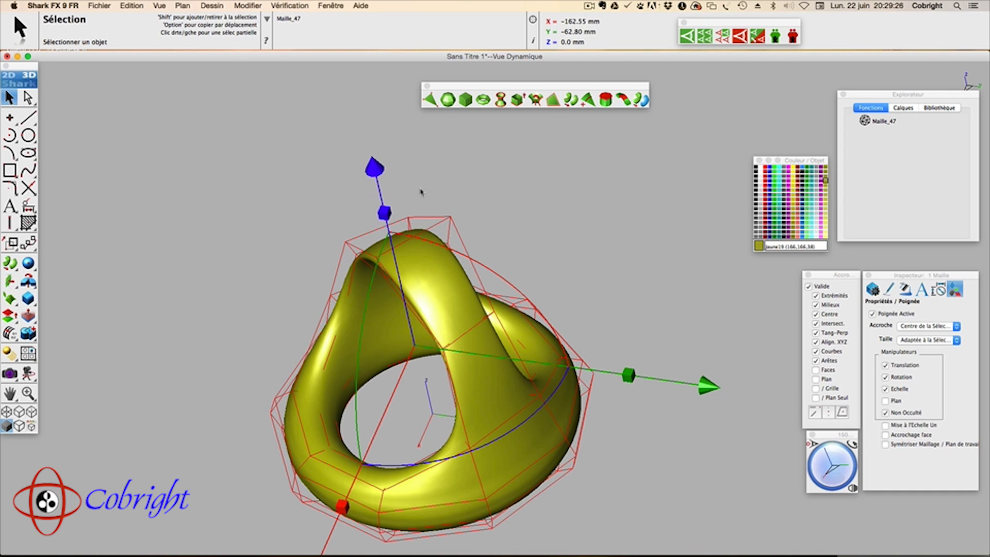
drag(421, 192, 460, 222)
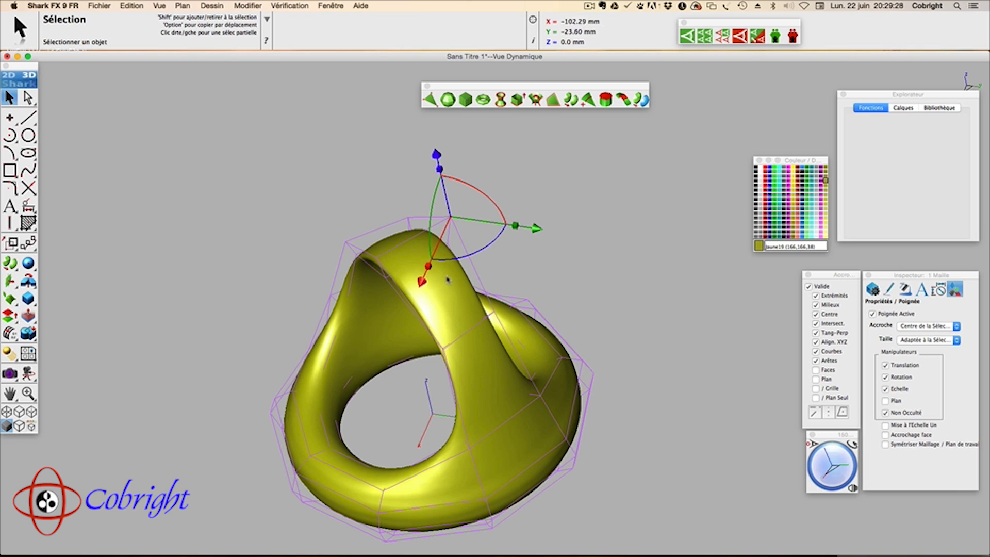
click(425, 279)
drag(460, 241, 467, 225)
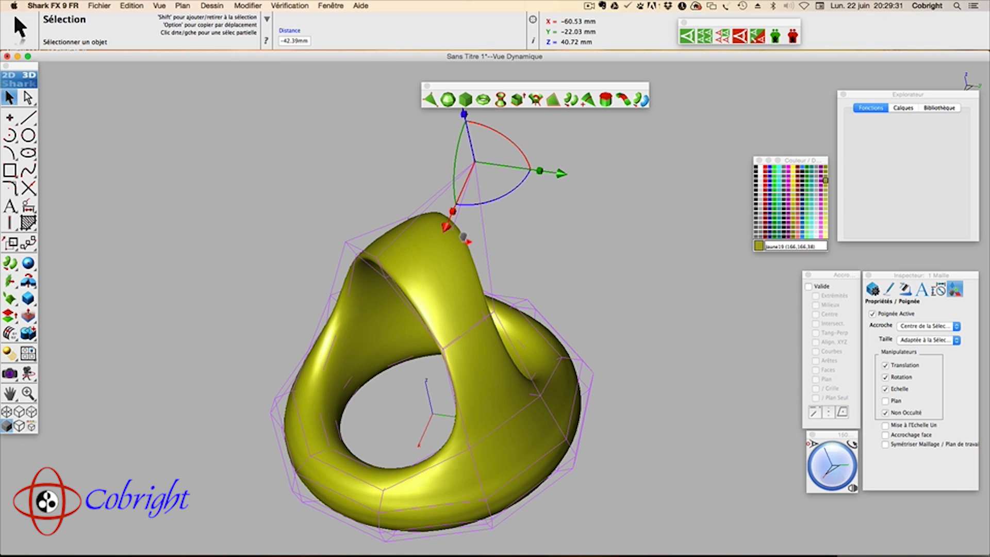
click(379, 261)
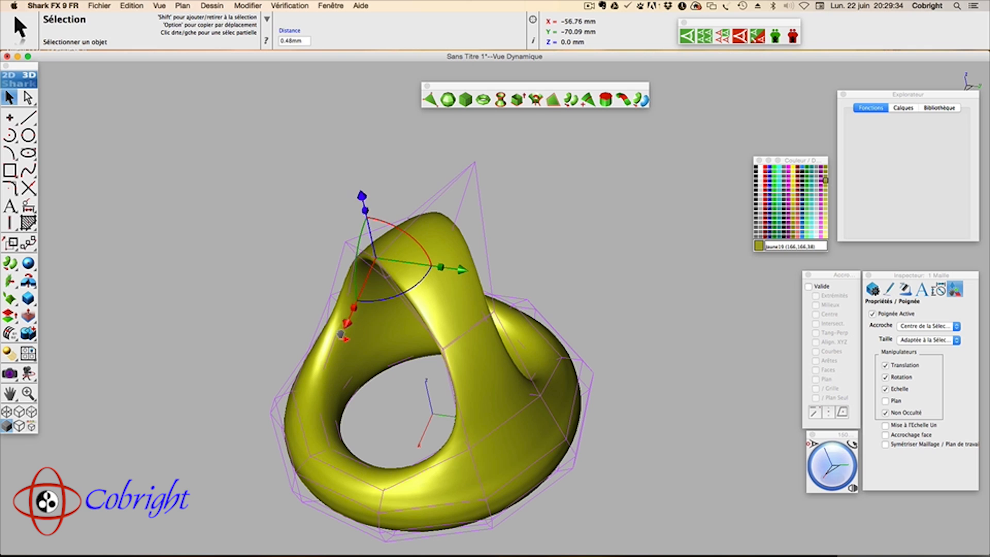
drag(340, 334, 264, 418)
Step: In the front view, select the ring base's mid-height vertex loop and scale it uniformly by about 0.76 to form a groove
mouse_move(826, 466)
mouse_down()
mouse_move(834, 455)
mouse_move(828, 467)
mouse_up()
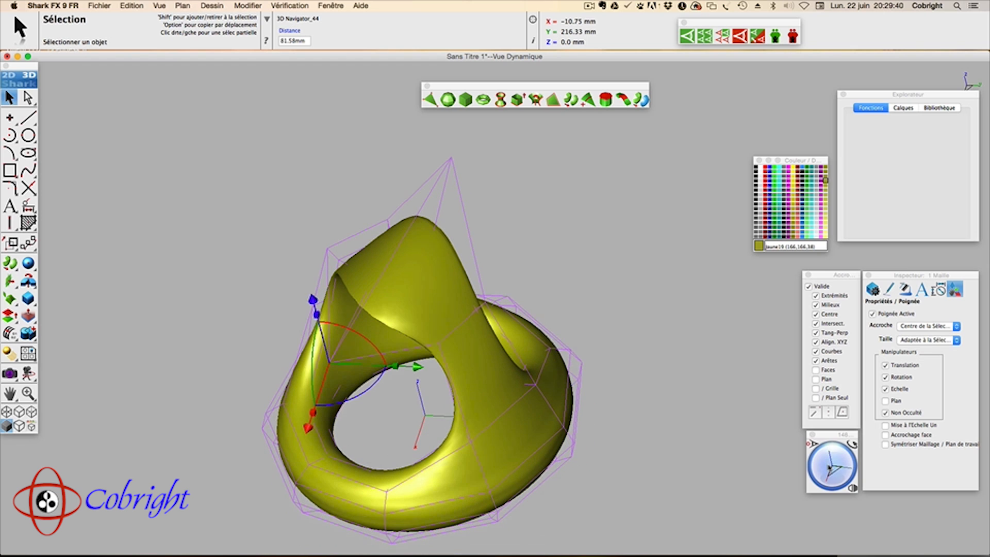
drag(591, 331, 639, 245)
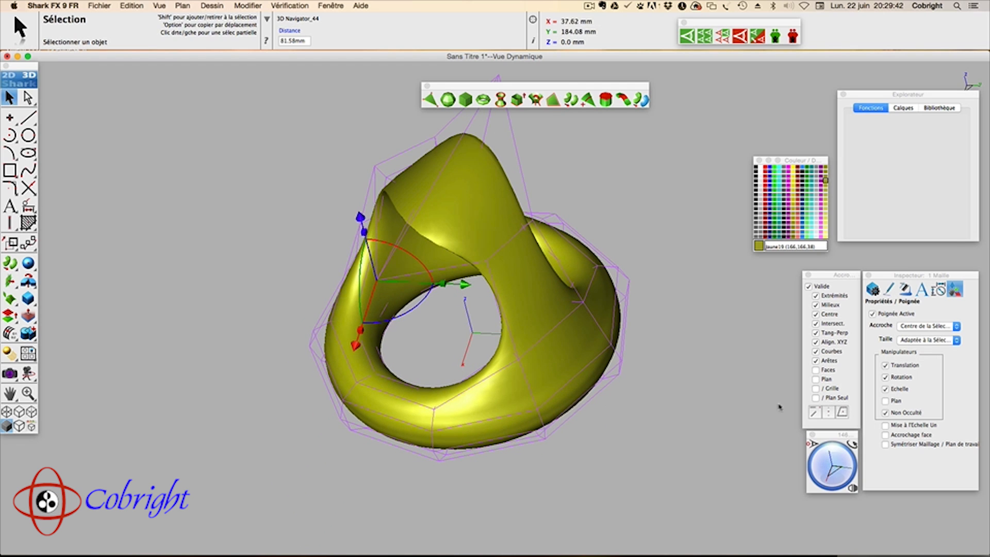
drag(827, 470, 831, 466)
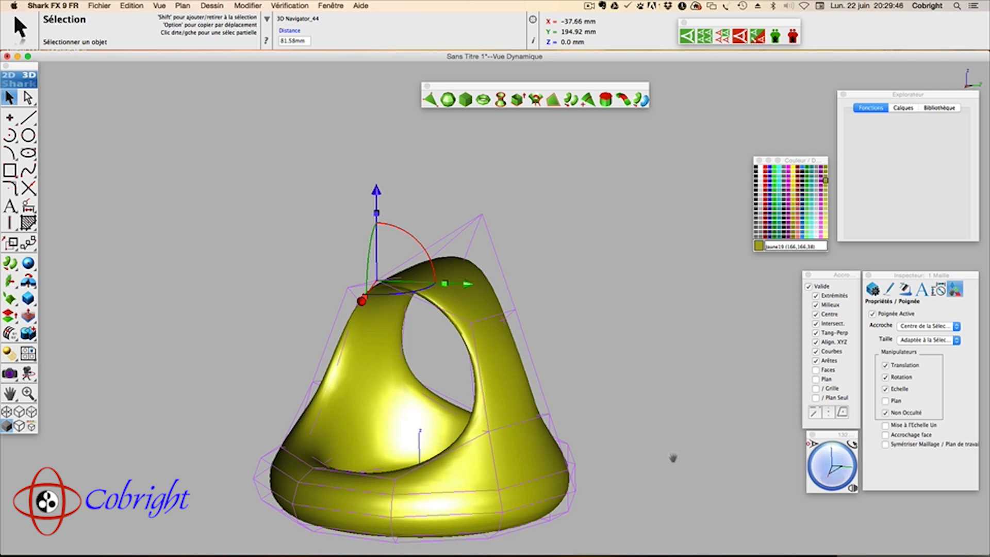
drag(651, 453, 657, 353)
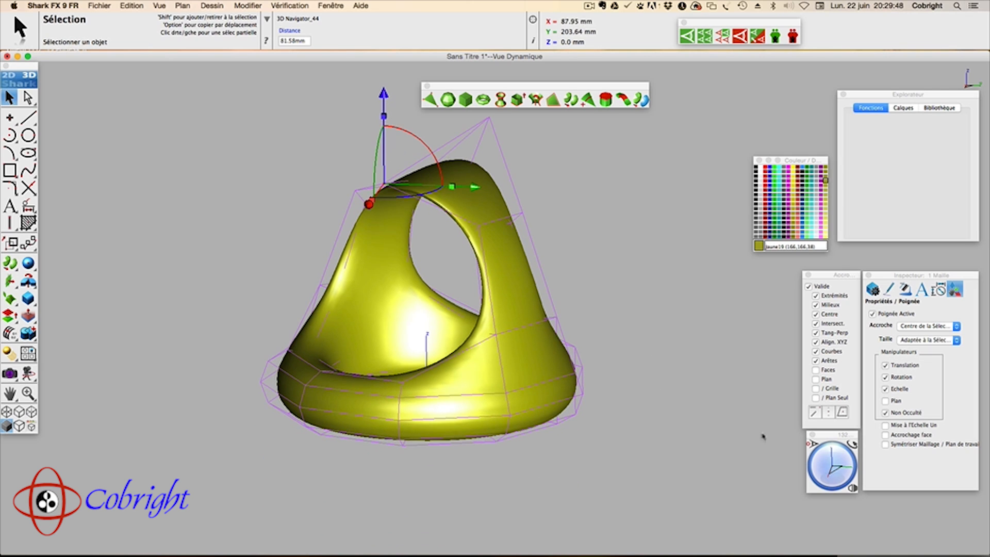
click(852, 488)
click(876, 460)
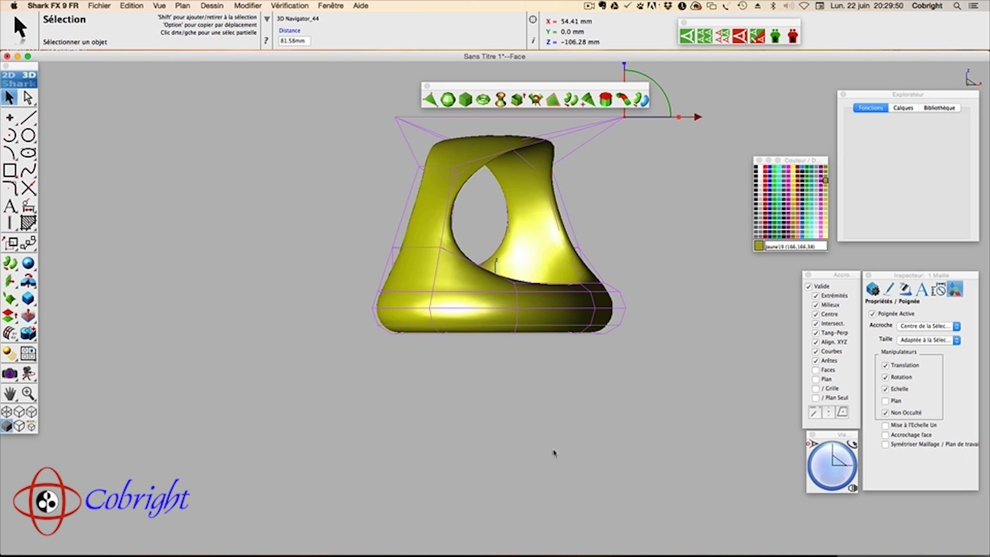
drag(349, 298, 635, 314)
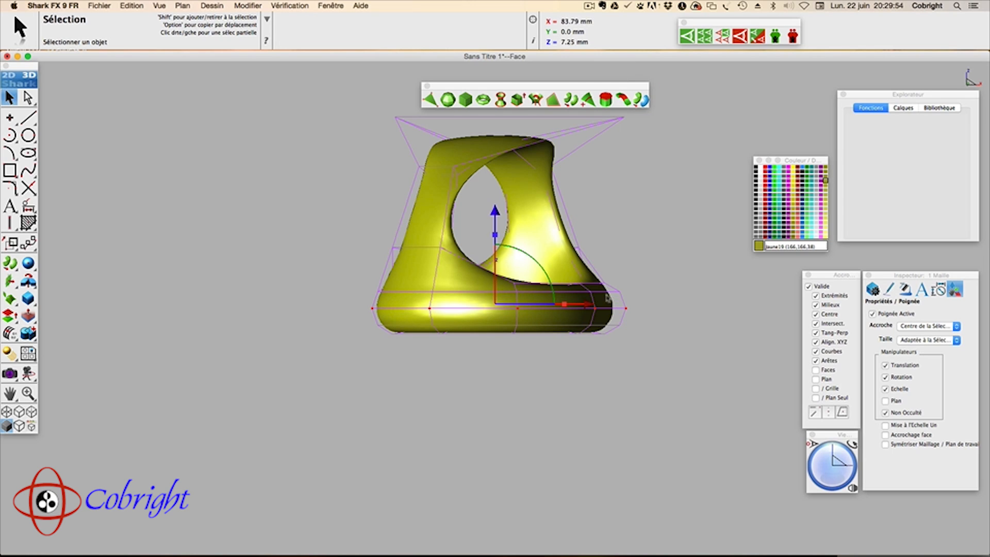
click(885, 426)
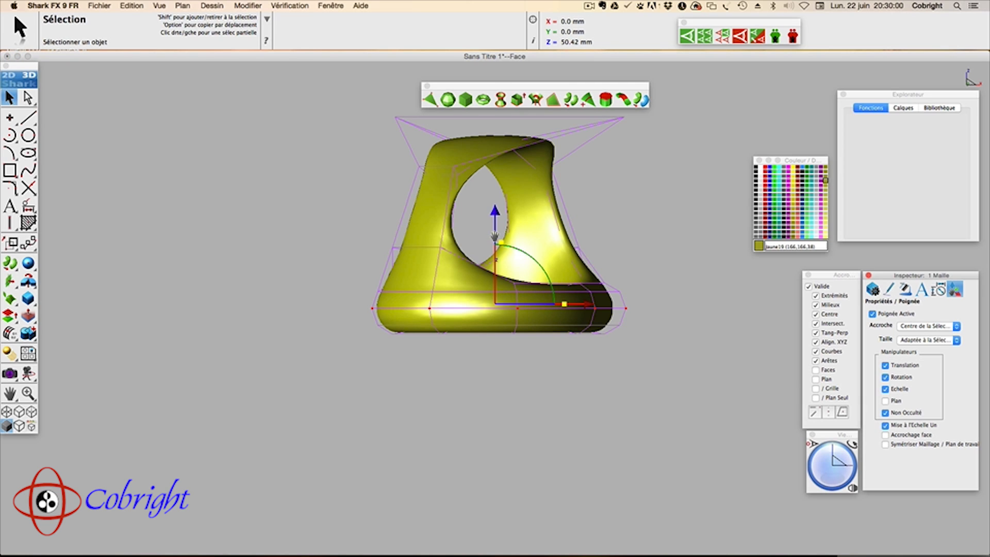
drag(494, 236, 497, 252)
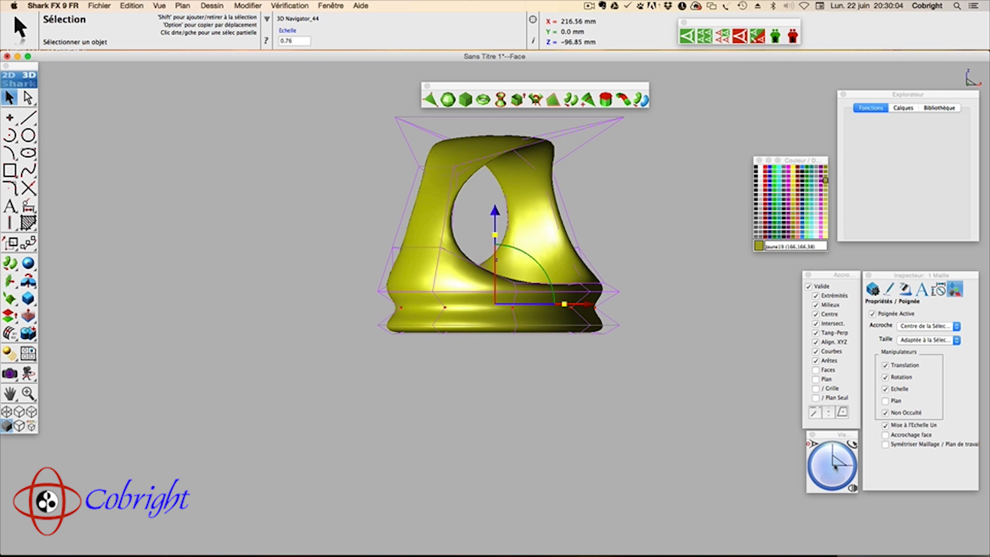
Step: In the front view, select the ring's lowest vertices and move them about -46.34 mm along Z to lengthen the base
mouse_move(834, 465)
mouse_down()
mouse_move(822, 468)
mouse_move(827, 476)
mouse_up()
click(853, 487)
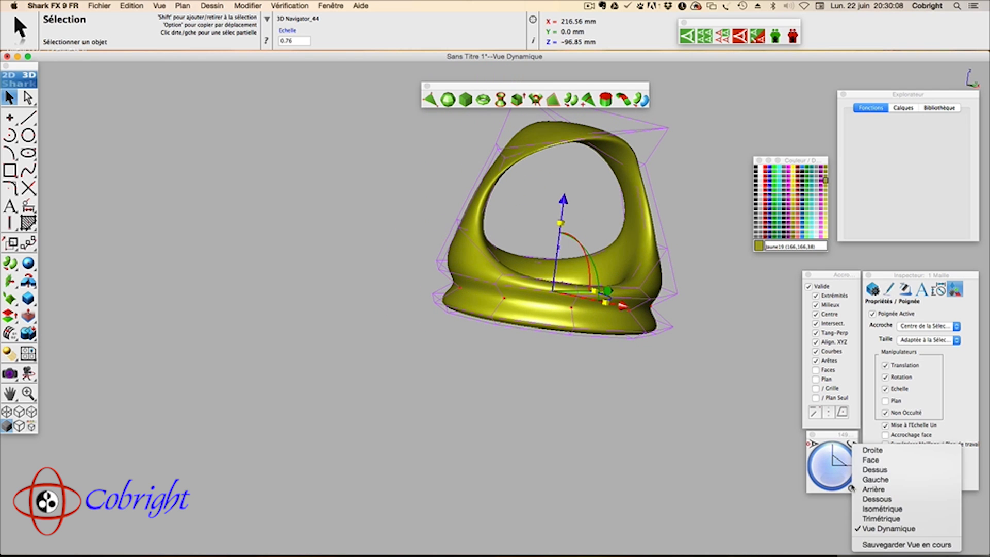
click(877, 456)
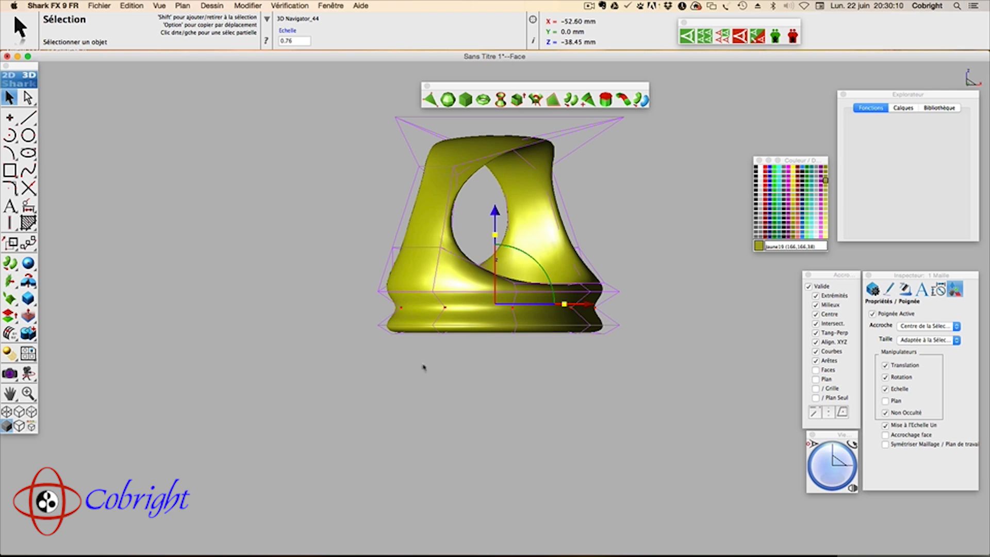
scroll(440, 357, down, 5)
scroll(439, 357, up, 5)
scroll(439, 358, up, 3)
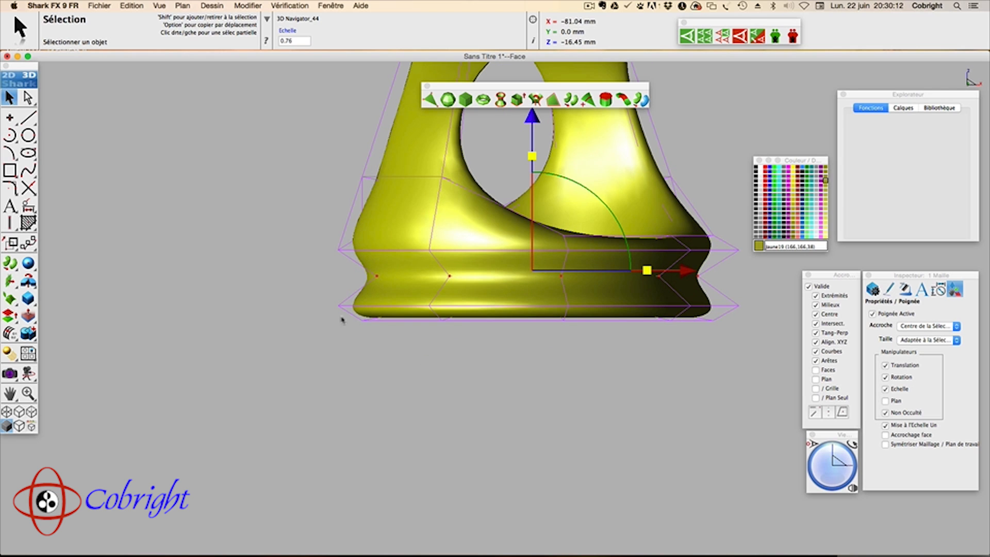
drag(330, 316, 758, 344)
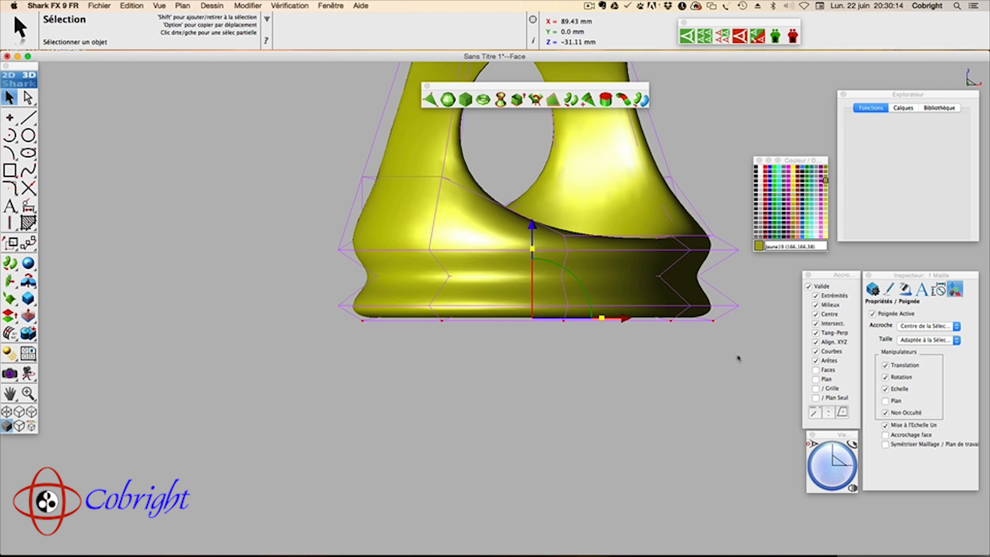
drag(532, 227, 536, 347)
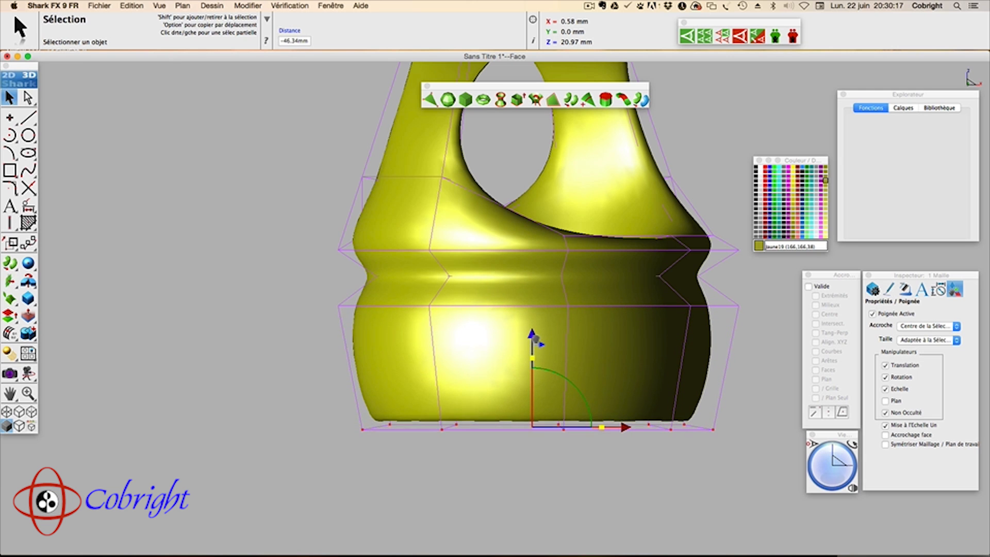
Step: Select the outer rim vertices above the groove on the +X side and pull them out about 31.09 mm along X
click(715, 449)
mouse_move(834, 459)
mouse_down()
mouse_move(832, 479)
mouse_move(847, 465)
mouse_move(833, 465)
mouse_up()
middle_drag(675, 371, 508, 405)
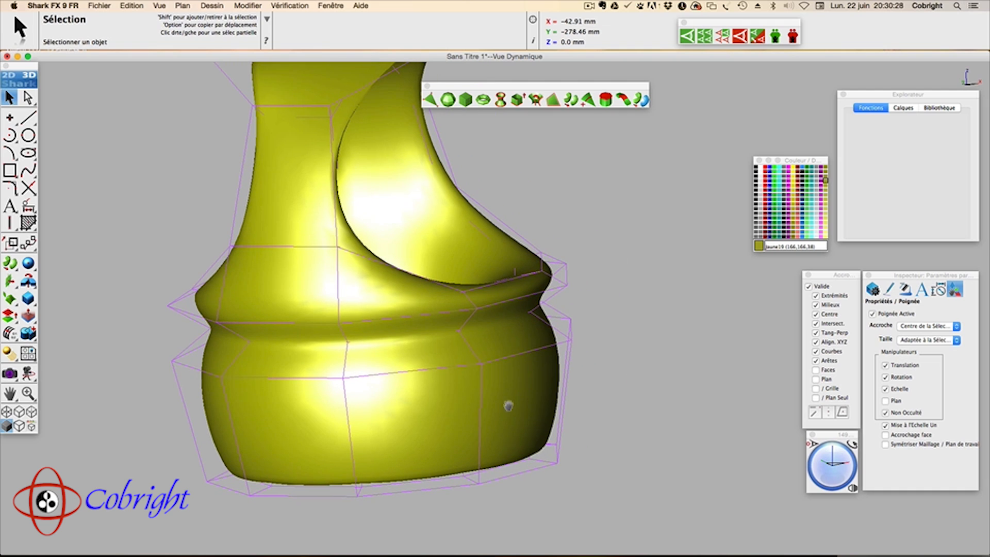
click(565, 264)
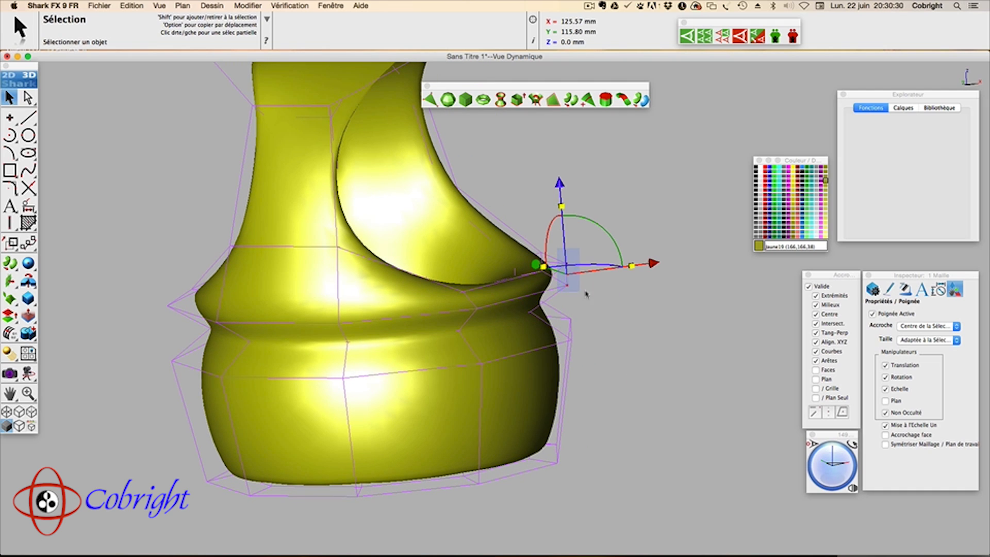
drag(653, 264, 722, 256)
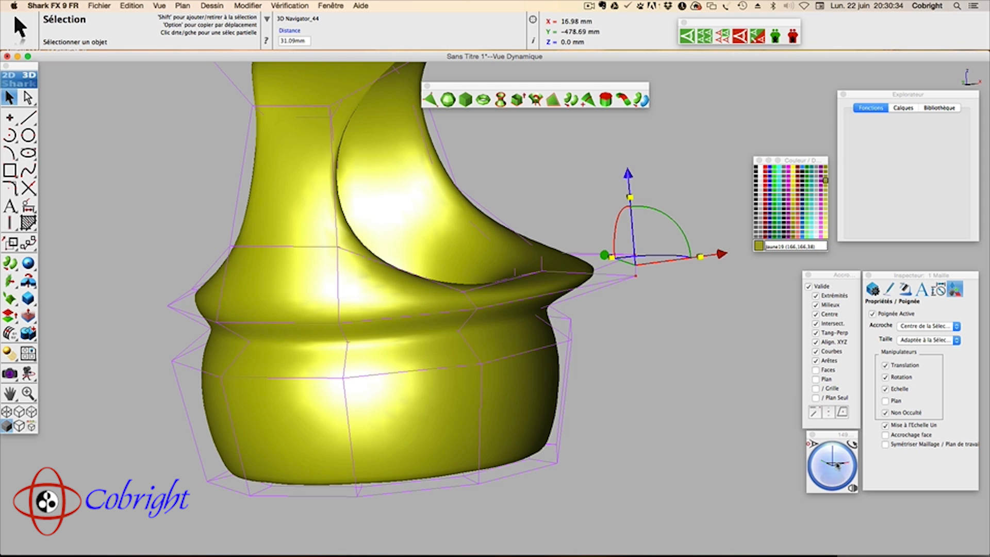
Step: Select the outer rim vertices above the groove on the -X side and pull them out about -24.68 mm along X
mouse_move(836, 463)
mouse_down()
mouse_move(823, 476)
mouse_move(838, 478)
mouse_up()
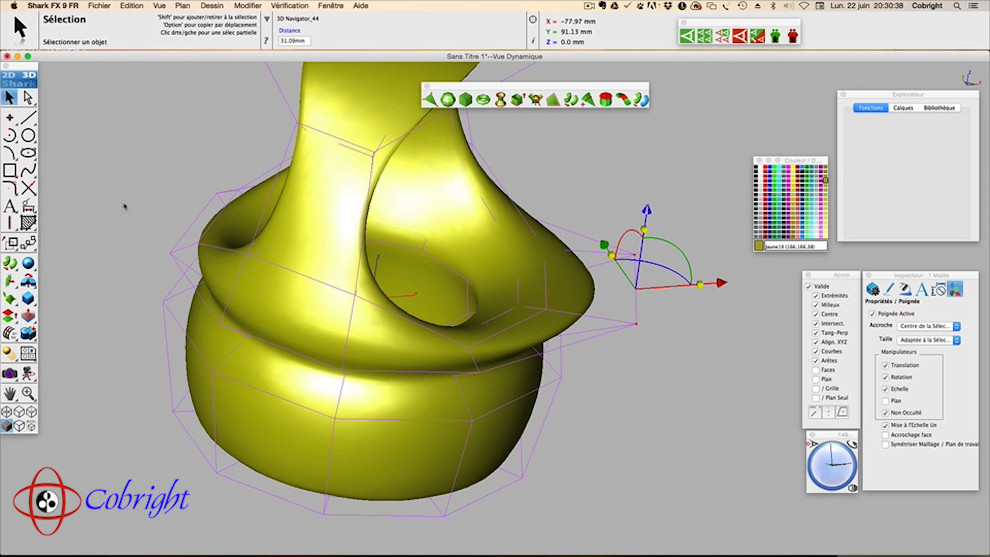
drag(841, 478, 846, 472)
drag(200, 258, 248, 319)
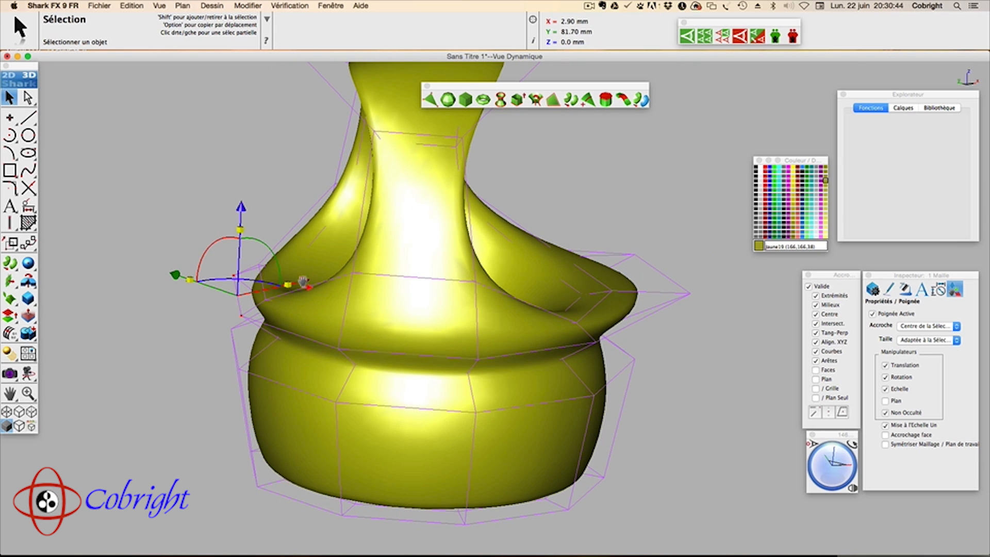
drag(304, 280, 260, 290)
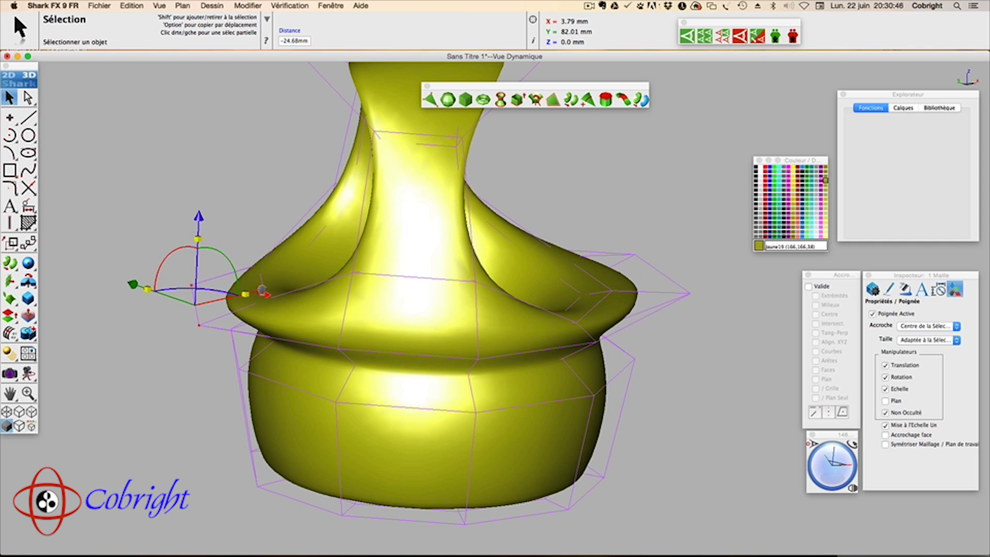
Step: Raise the selected outer rim vertices on the -X side along Z and pull them farther outward from the ring
drag(199, 217, 201, 152)
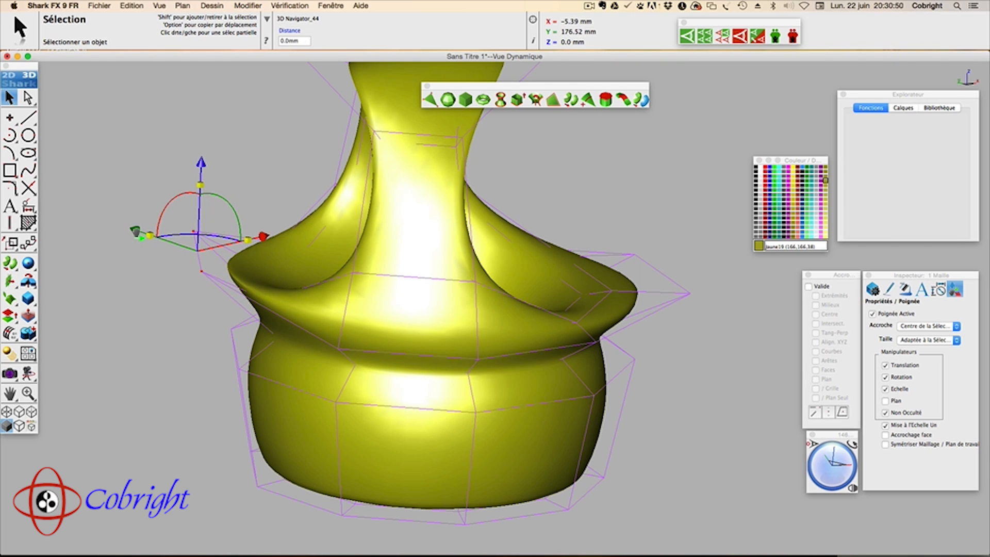
drag(135, 225, 108, 229)
click(633, 214)
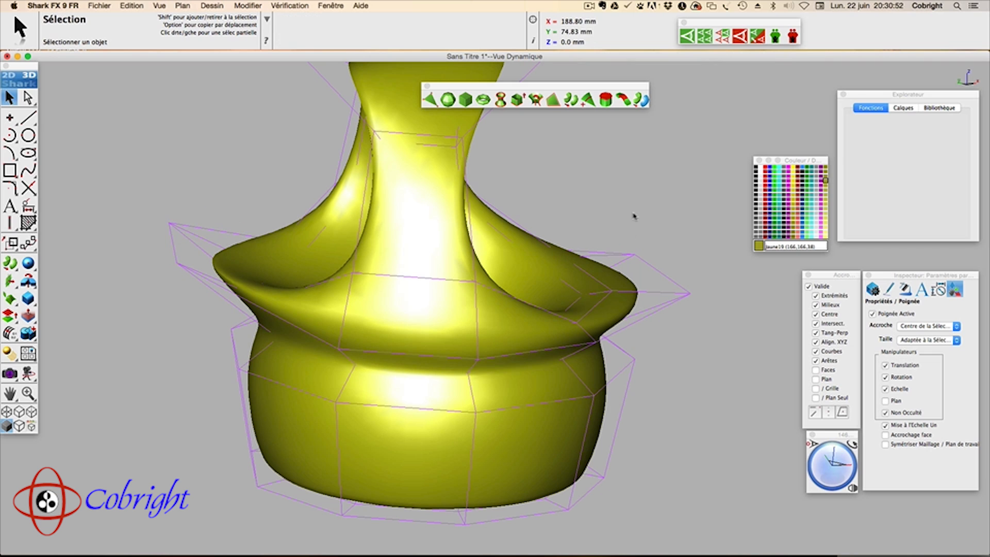
Step: Convert the sculpted subdivision mesh to a NURBS solid with SubD vers Nurbs
drag(841, 466, 832, 467)
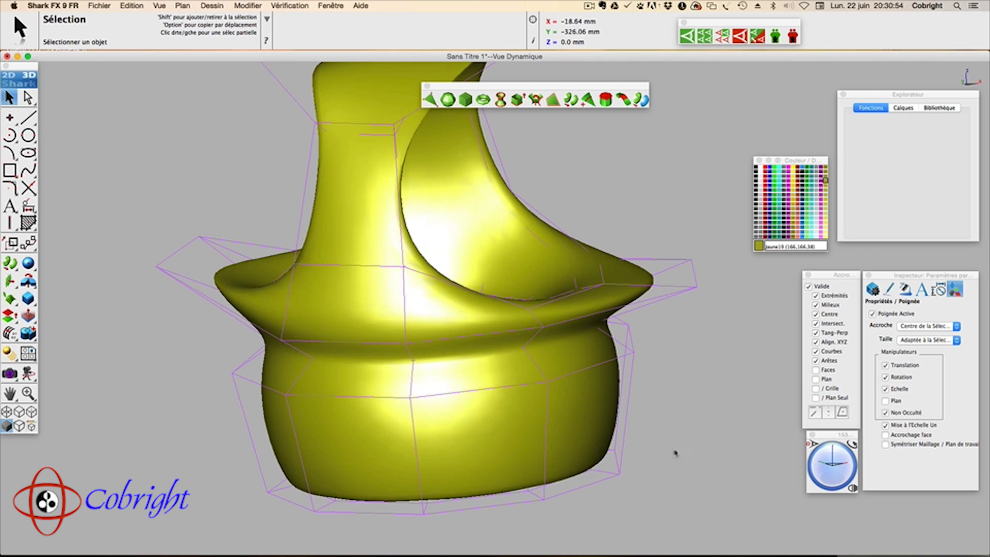
scroll(657, 448, up, 4)
scroll(656, 448, down, 6)
scroll(656, 448, up, 3)
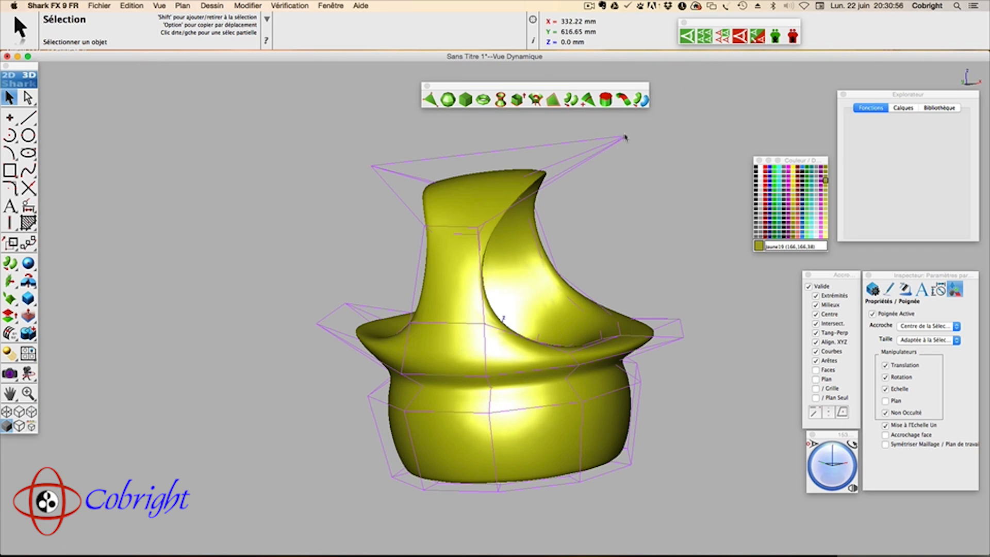
click(641, 100)
click(500, 205)
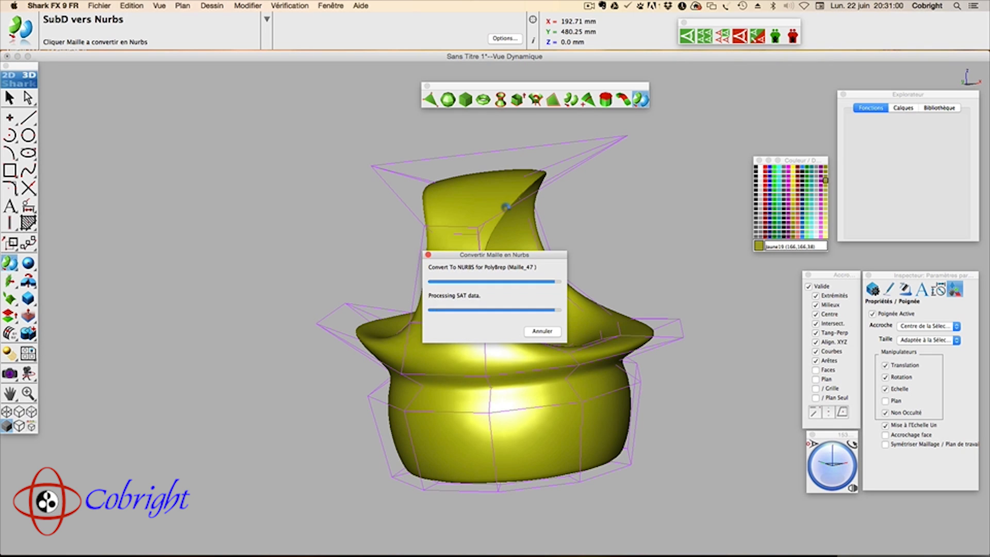
drag(828, 468, 838, 478)
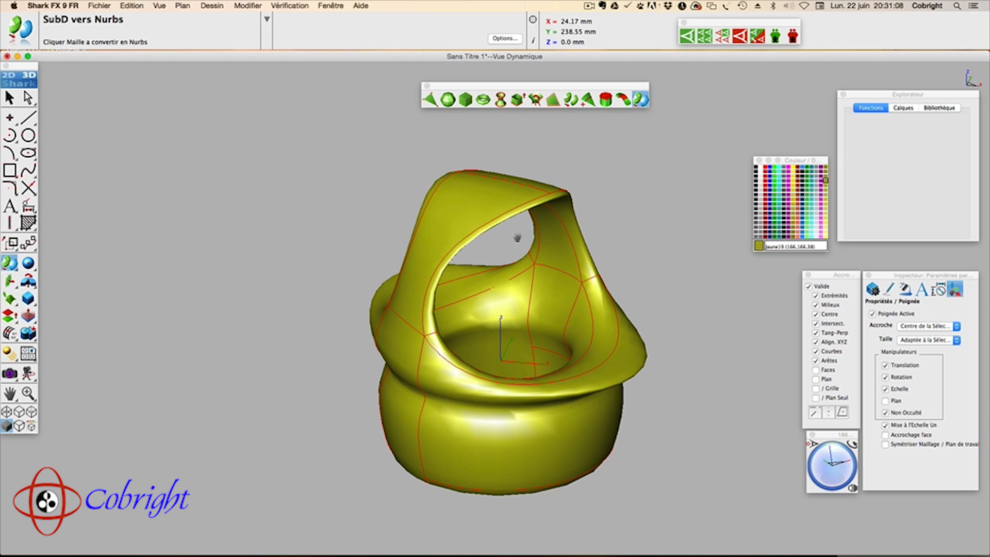
Step: Set the converted NURBS solid's display resolution to Super Fine
middle_drag(517, 238, 464, 232)
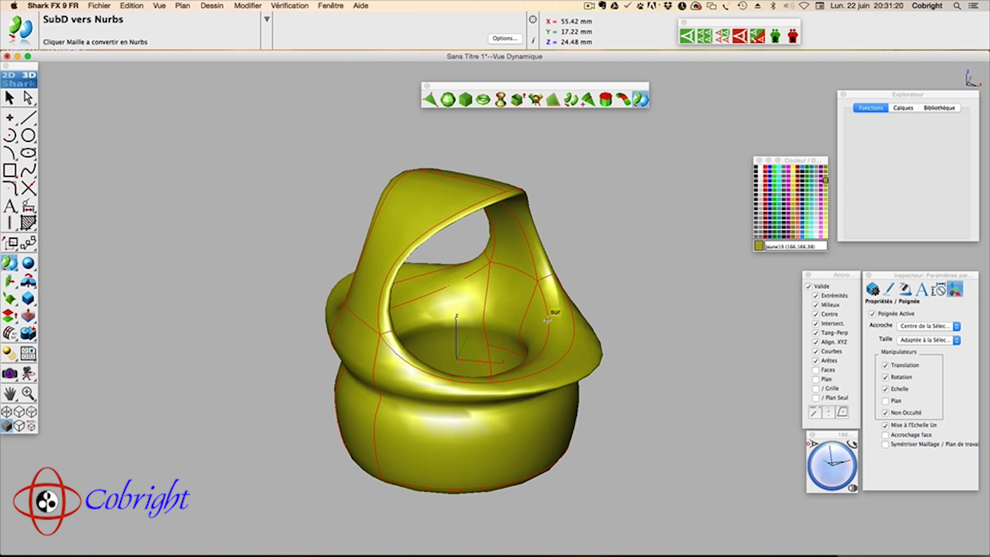
scroll(547, 320, down, 2)
scroll(547, 319, up, 10)
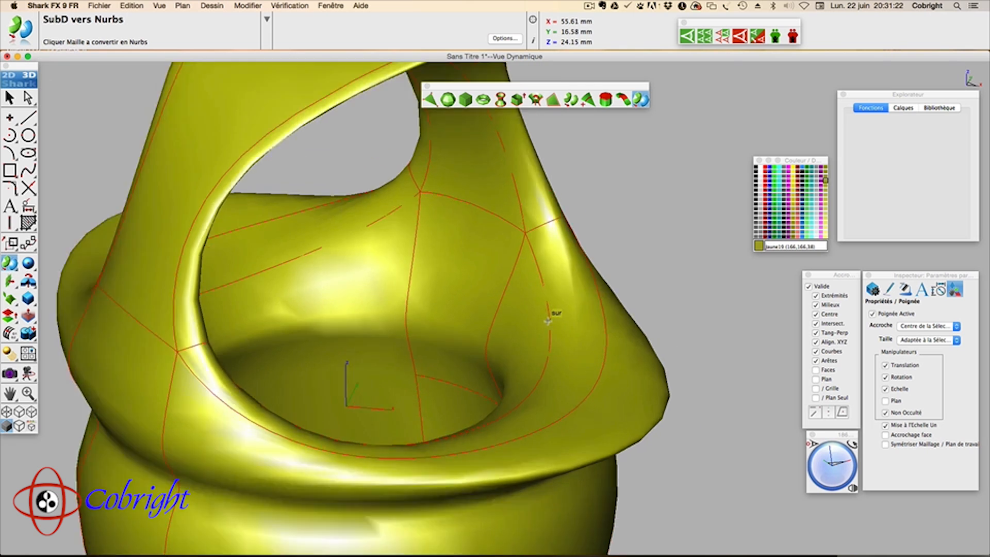
scroll(547, 320, down, 10)
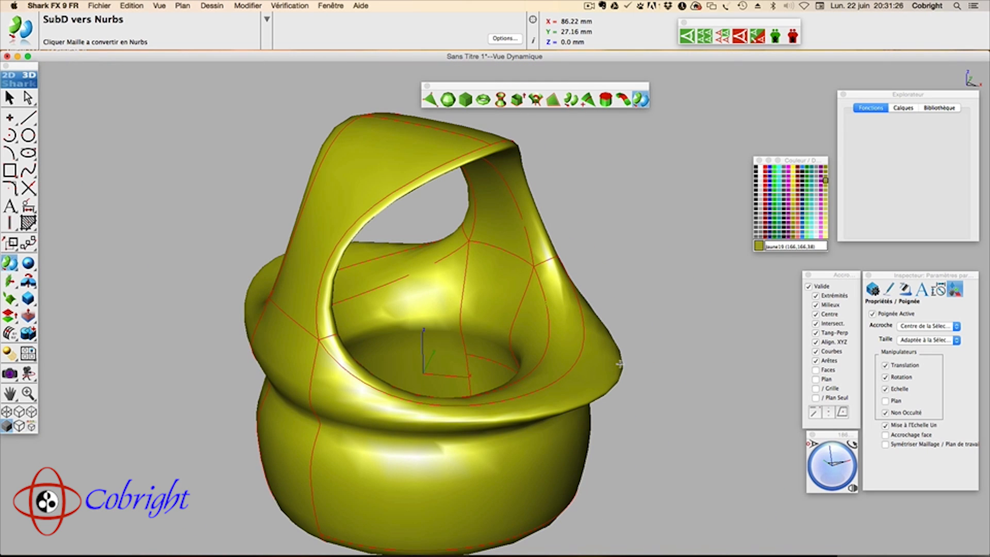
scroll(611, 346, down, 5)
scroll(616, 361, up, 6)
scroll(619, 364, up, 5)
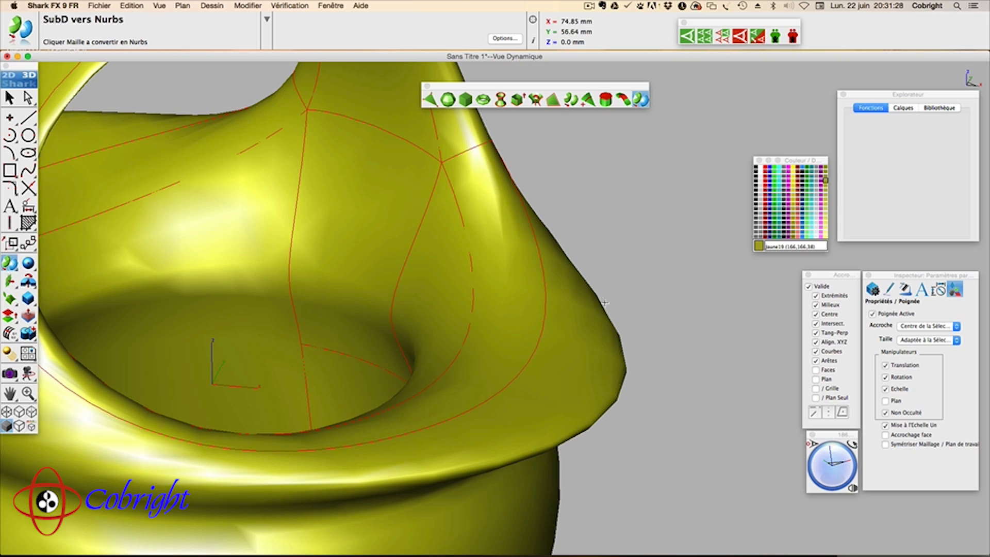
right_click(571, 323)
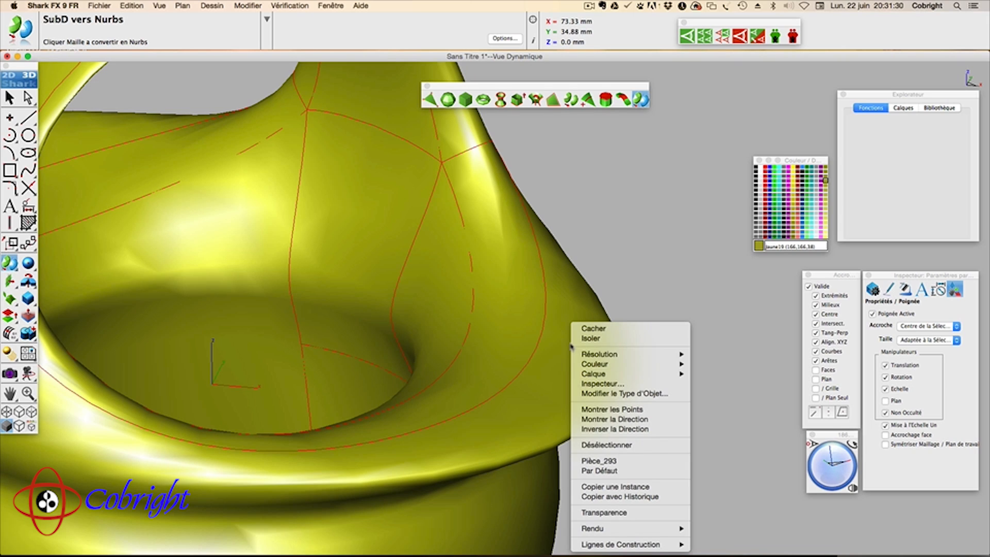
mouse_move(609, 365)
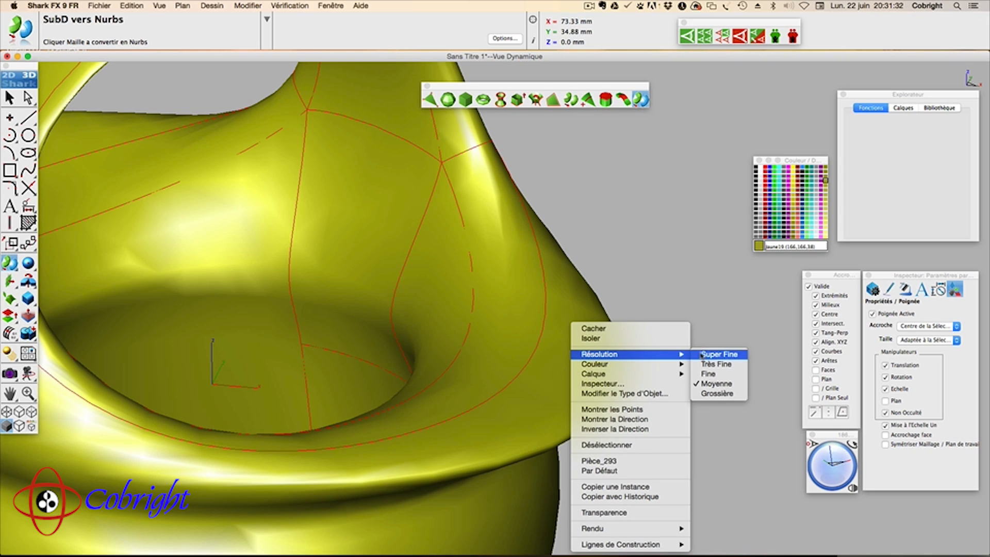
click(704, 356)
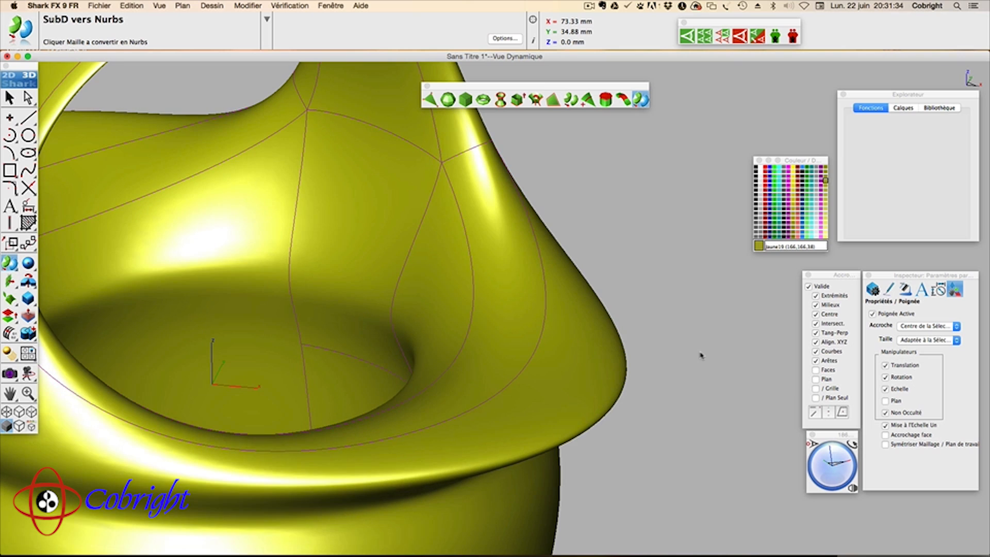
scroll(700, 355, up, 5)
scroll(700, 355, down, 10)
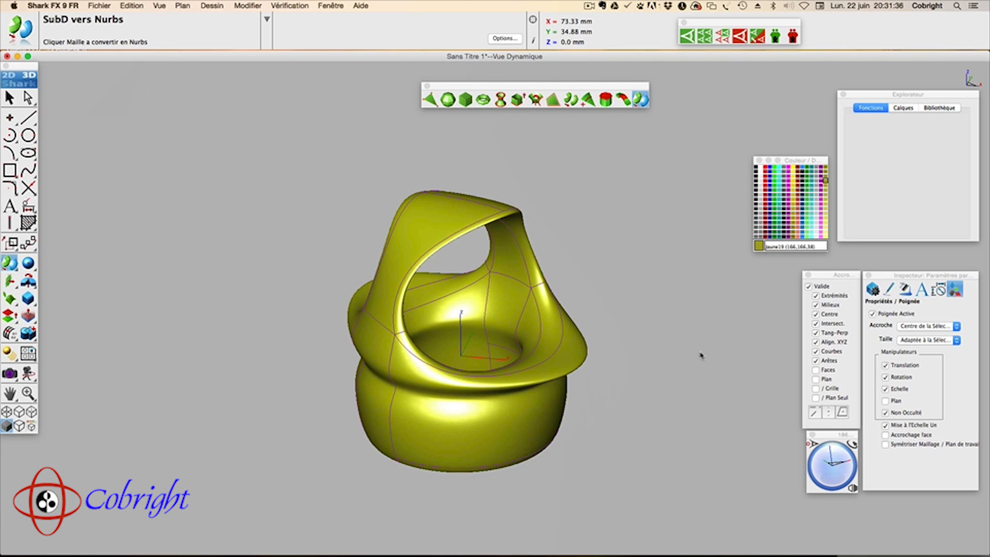
Step: Open the material library (Bibliothèque des Matériaux) and browse to the end of its materials
drag(848, 472, 851, 470)
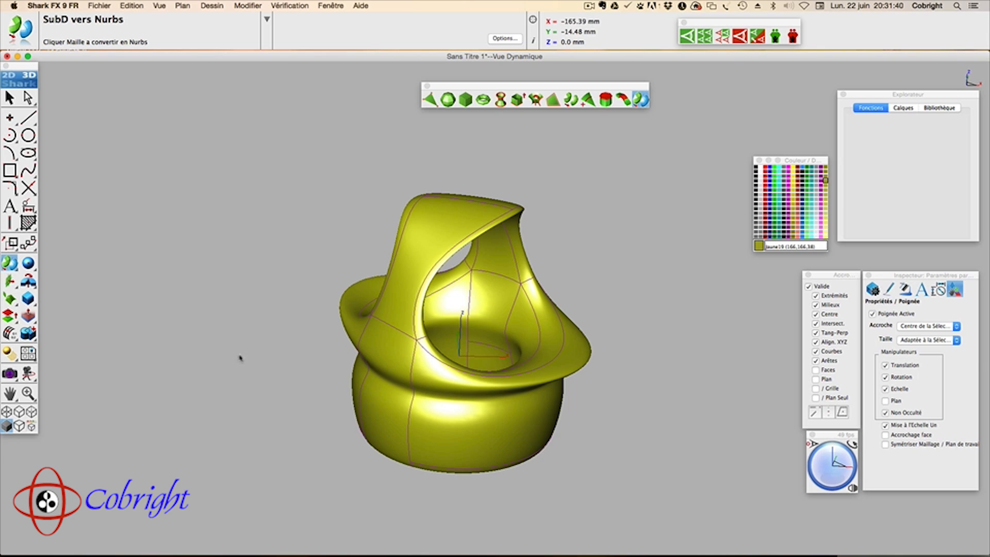
click(339, 7)
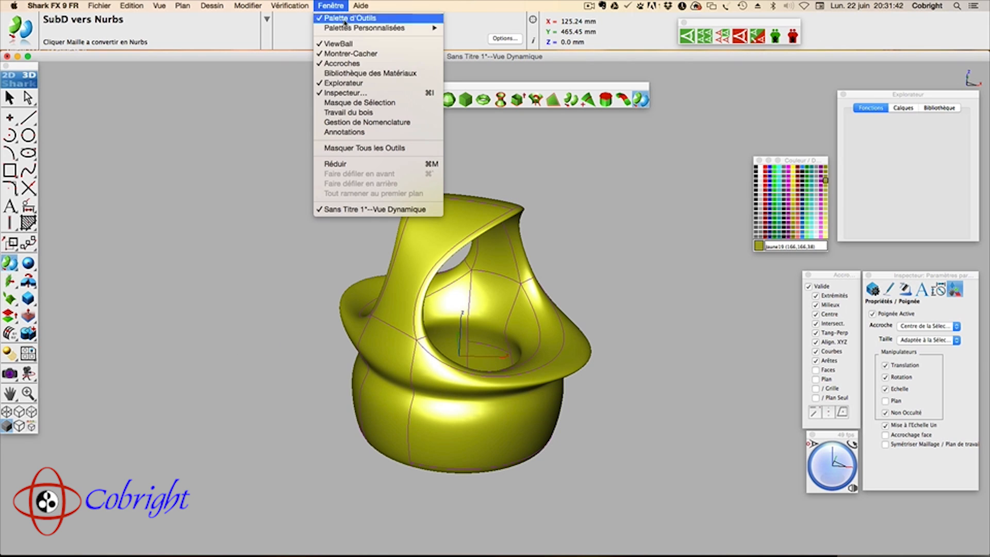
click(371, 74)
scroll(814, 247, down, 5)
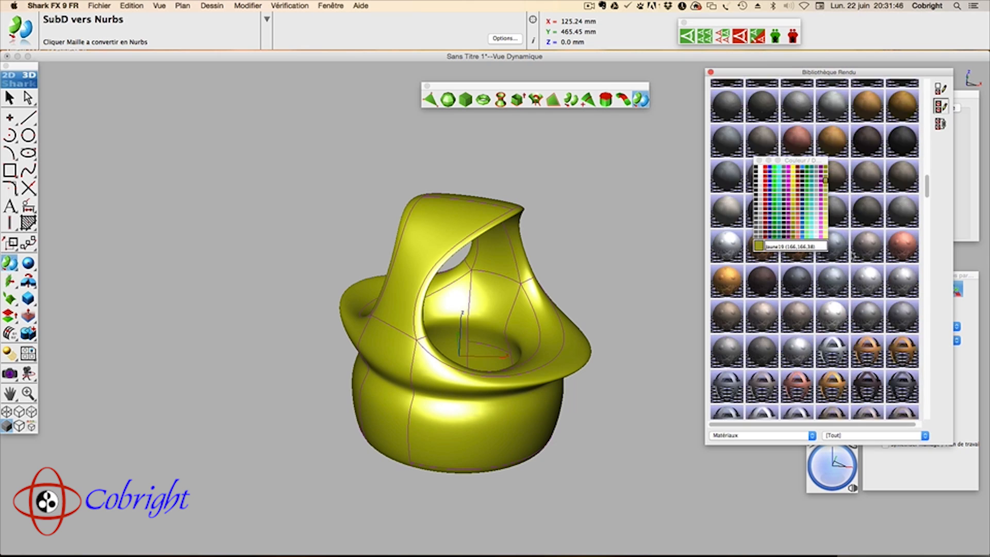
scroll(853, 255, down, 10)
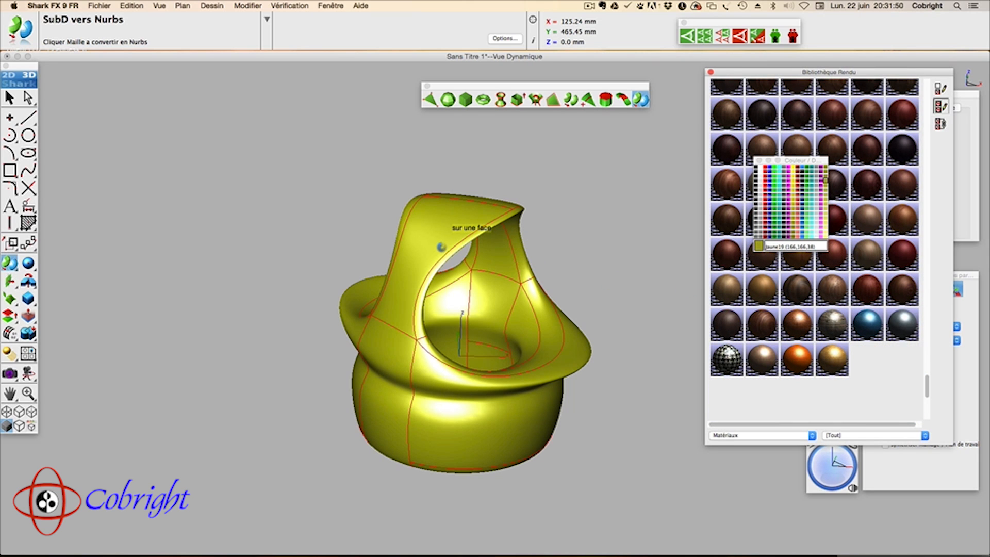
Step: Select the NURBS solid and render the dynamic view with Rendu Utilisateur
click(441, 248)
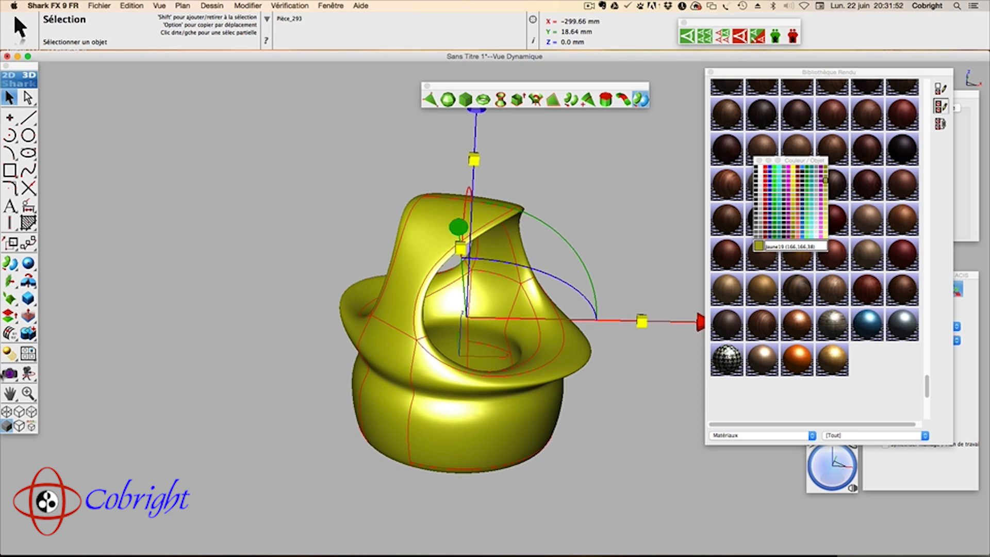
click(9, 373)
click(183, 349)
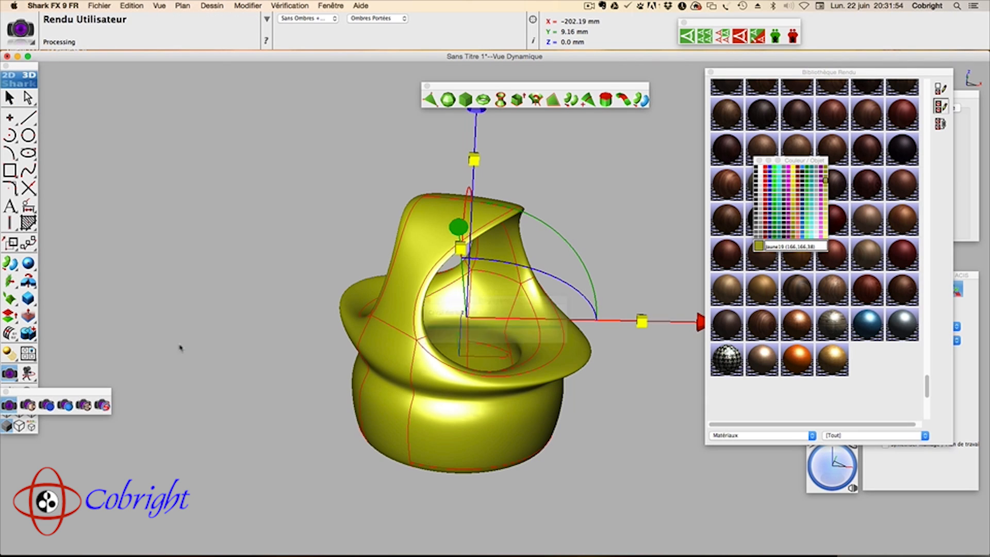